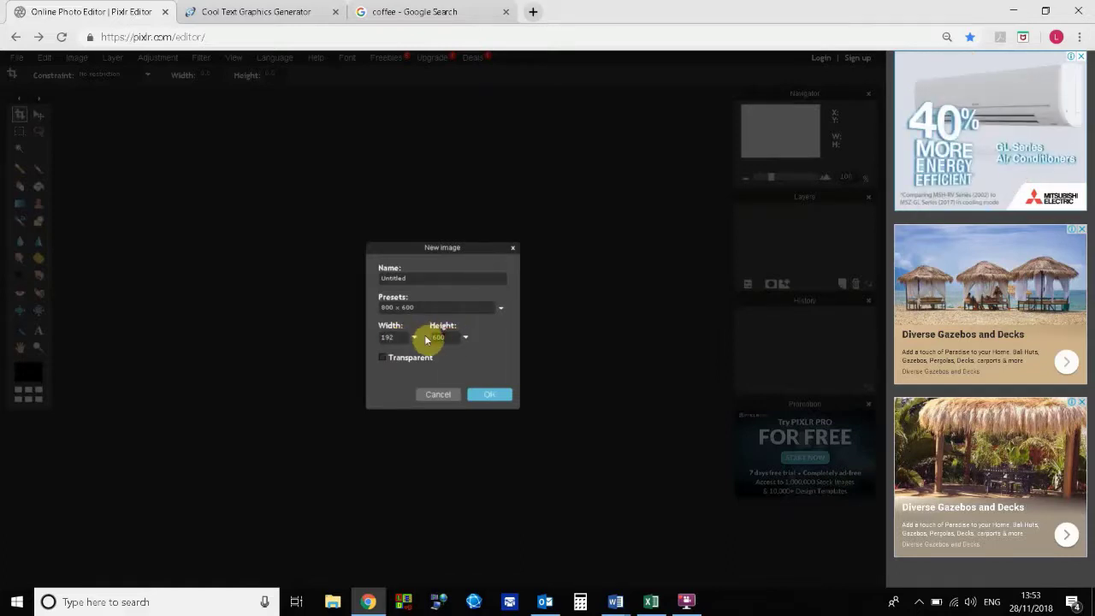
Set the new image to 192 pixels wide and 96 pixels high, create it, and reposition its window in the workspace.
text(1)
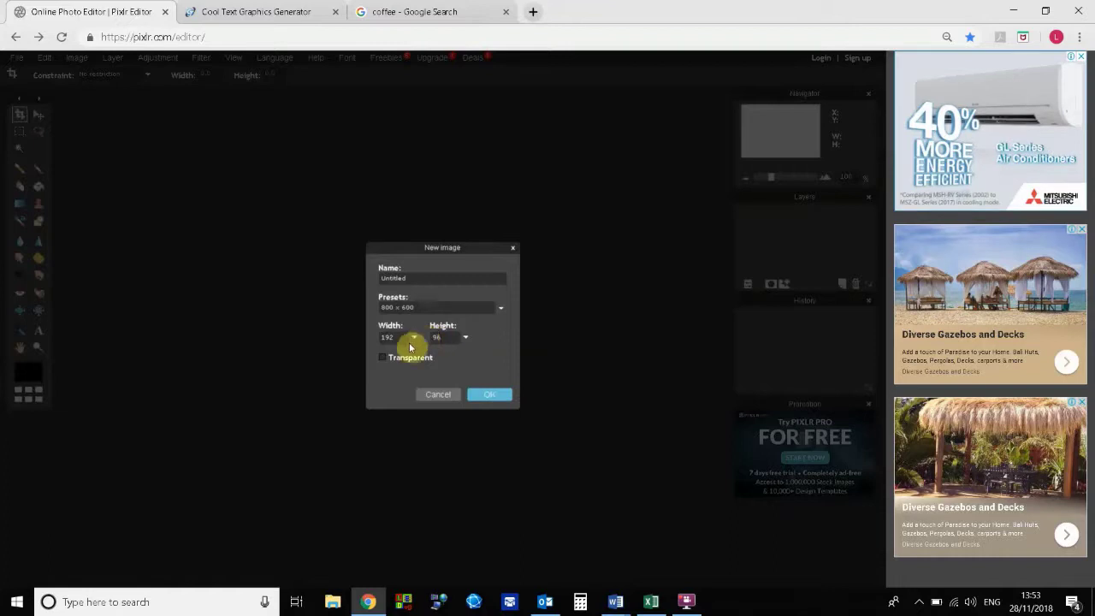
click(489, 394)
drag(133, 103, 203, 162)
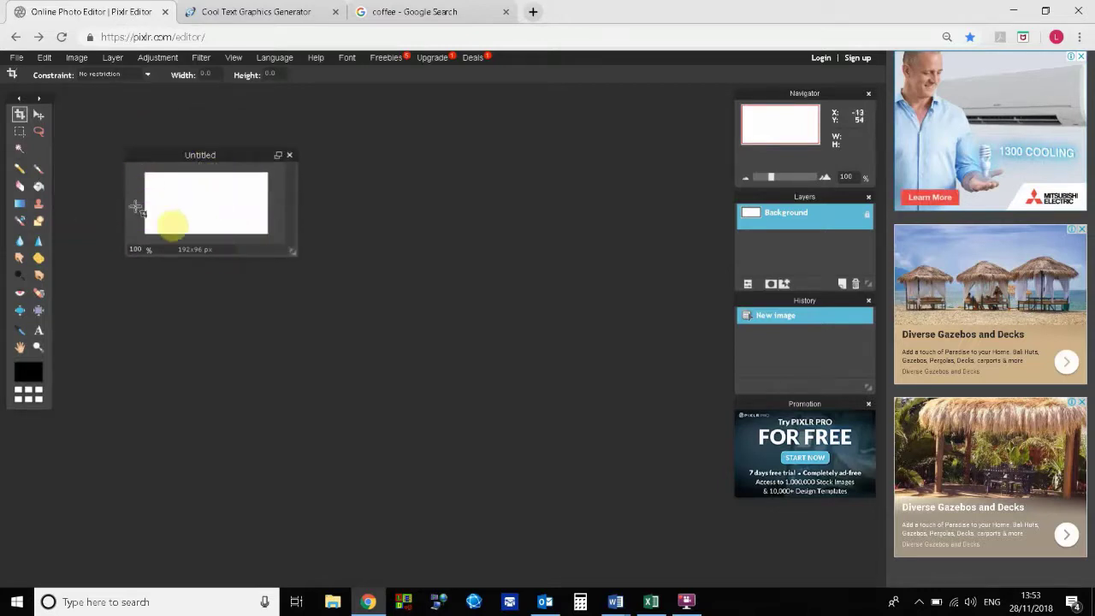
click(16, 60)
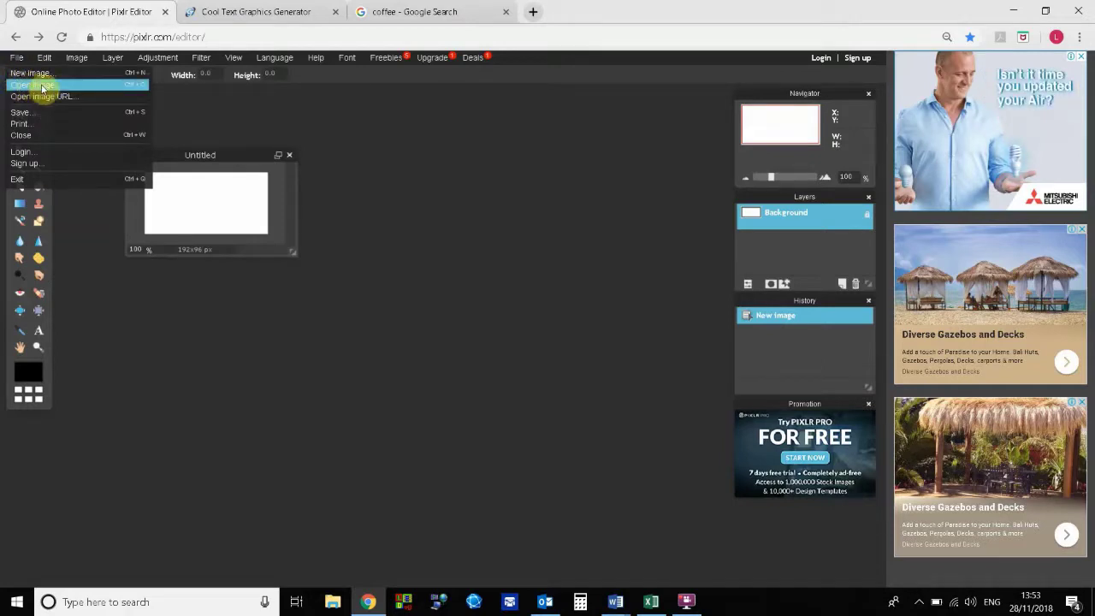
click(17, 86)
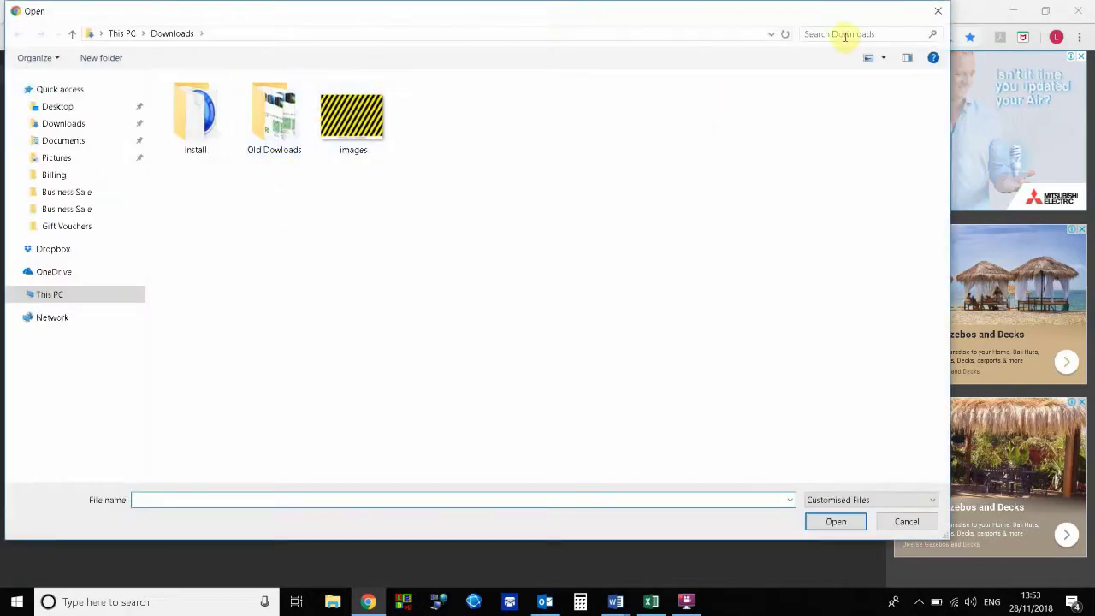
click(938, 10)
Create a second blank image 240 pixels wide and 160 pixels high.
click(17, 59)
click(15, 72)
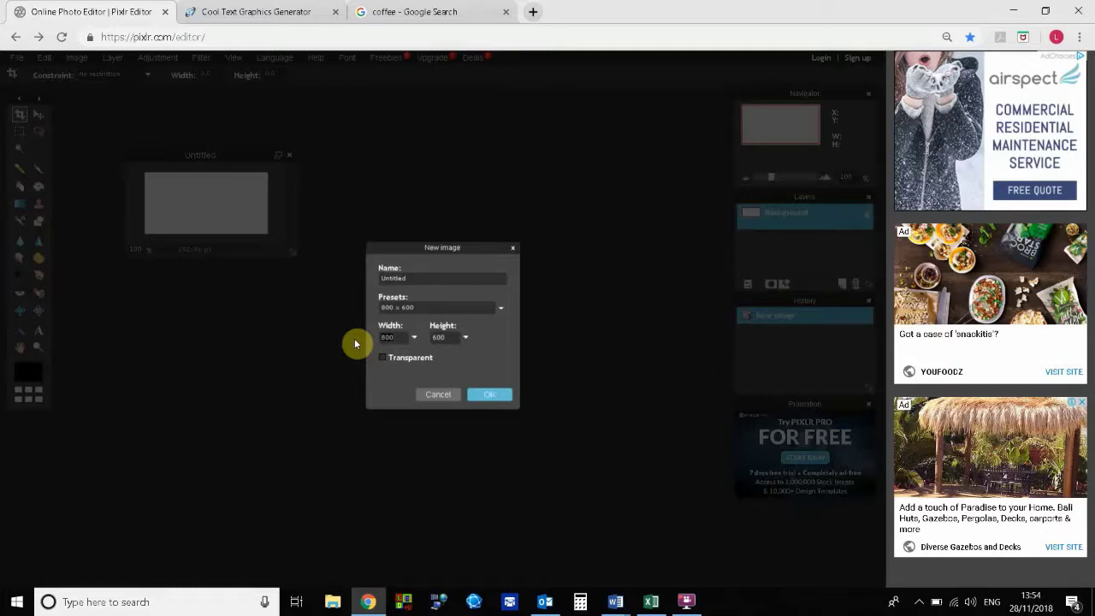
text(240)
click(440, 340)
text(160)
click(499, 394)
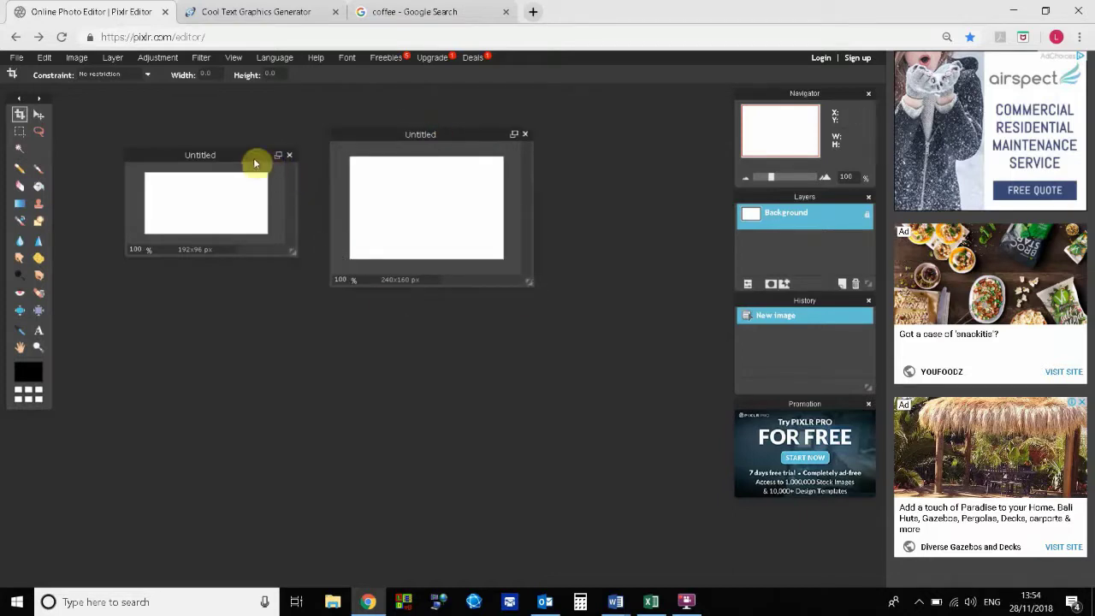
drag(243, 155, 222, 168)
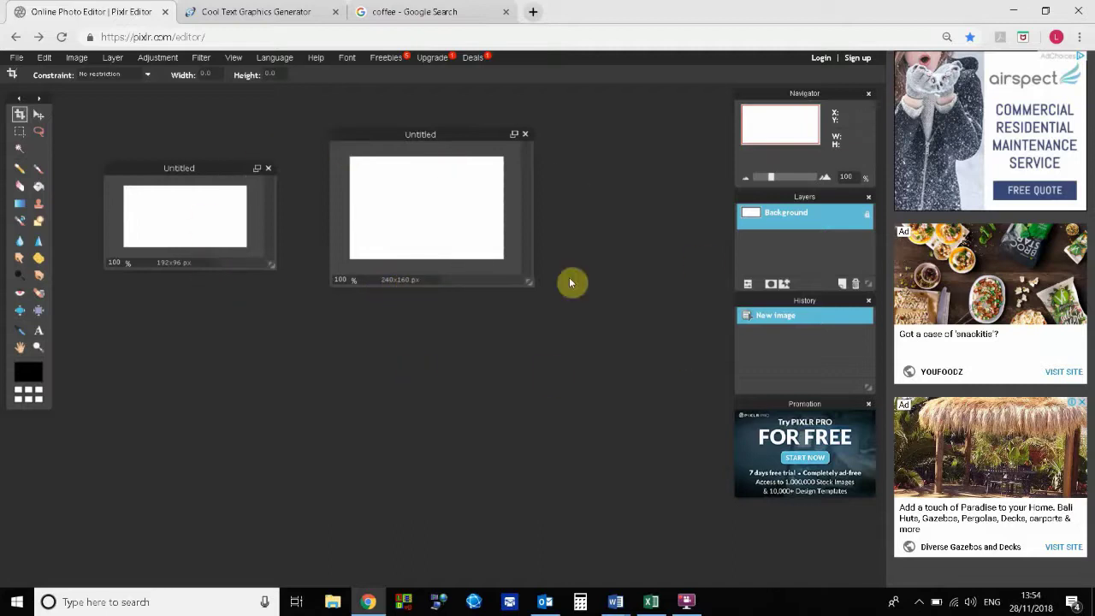
drag(159, 167, 150, 168)
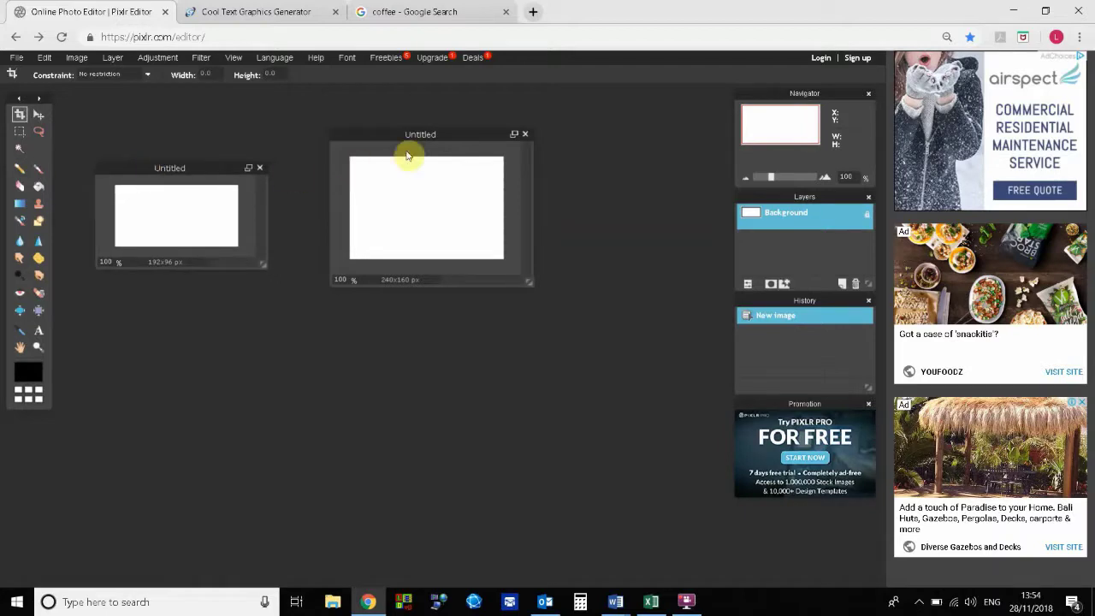
drag(457, 135, 446, 134)
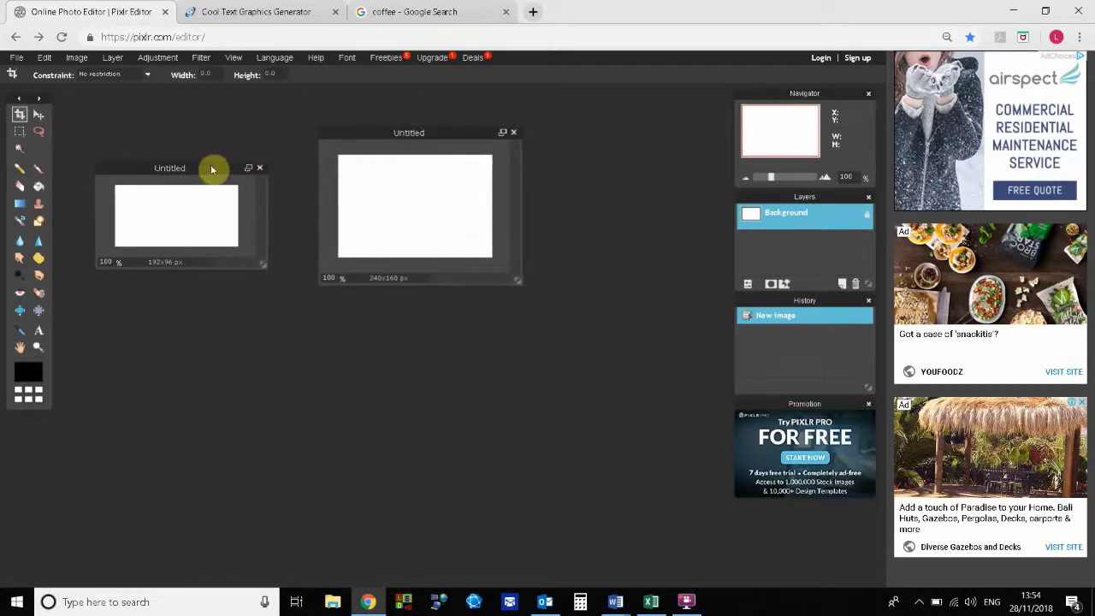
drag(212, 170, 218, 164)
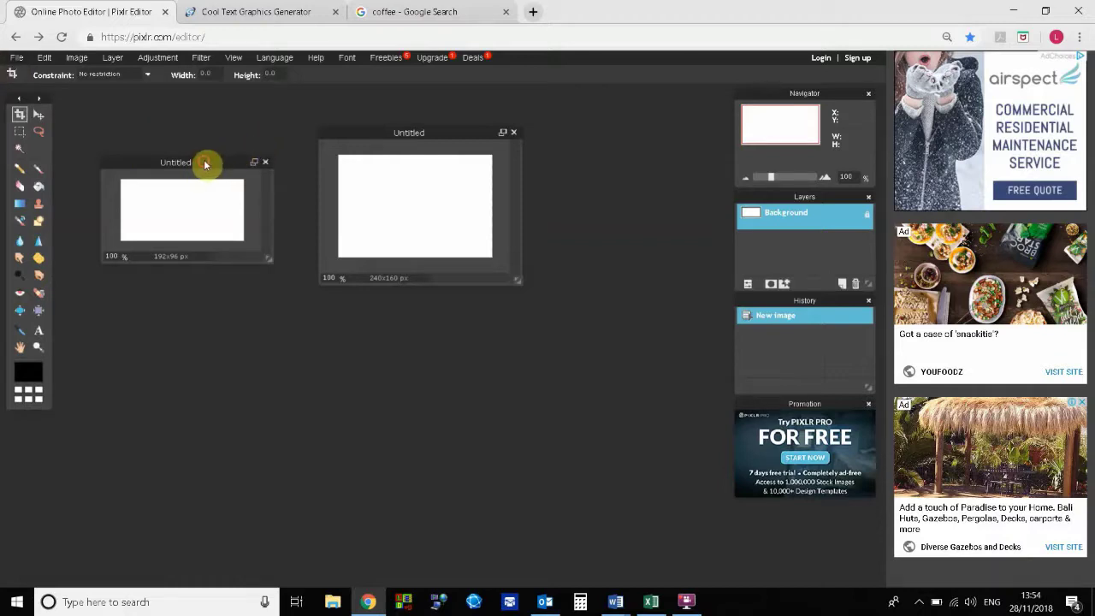
drag(204, 166, 214, 159)
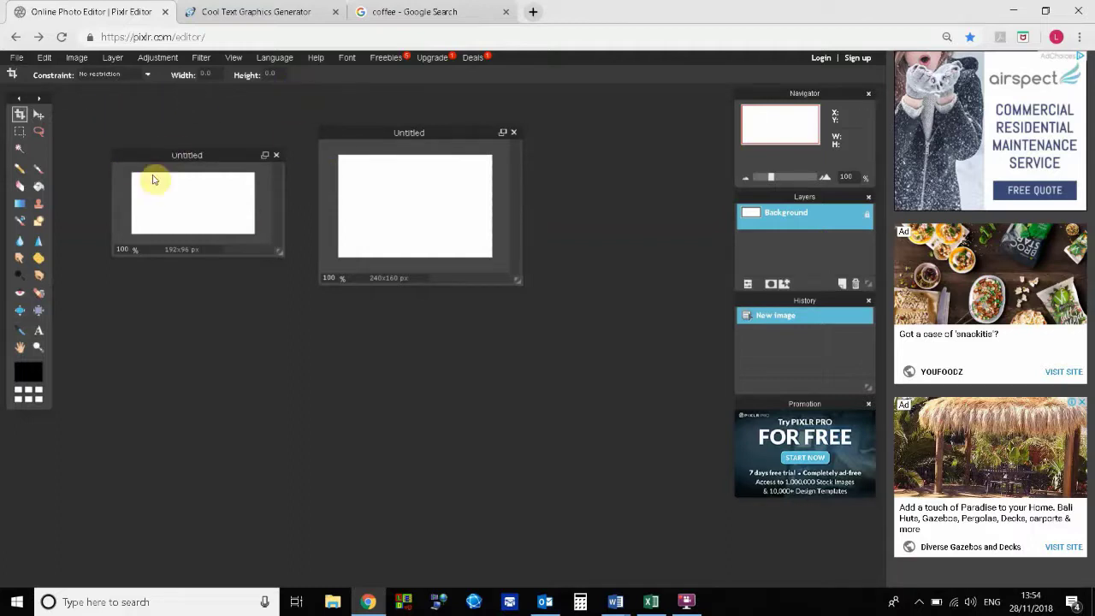
Switch to the Google image results for coffee and open the preview of the "Coffee & Cops' Meet and Greet" picture.
click(419, 14)
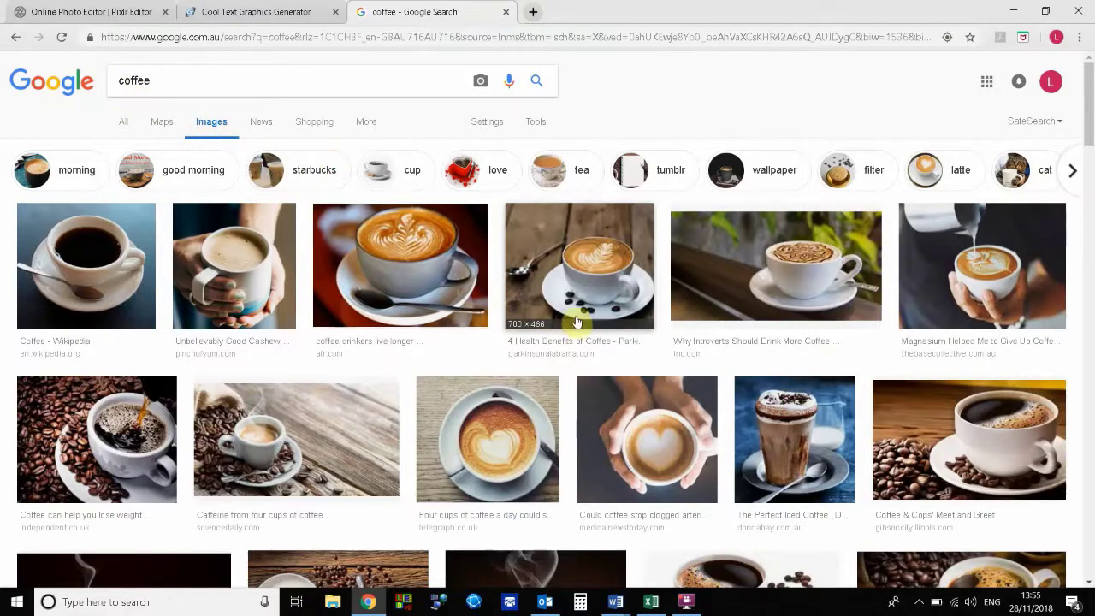
scroll(758, 369, down, 1)
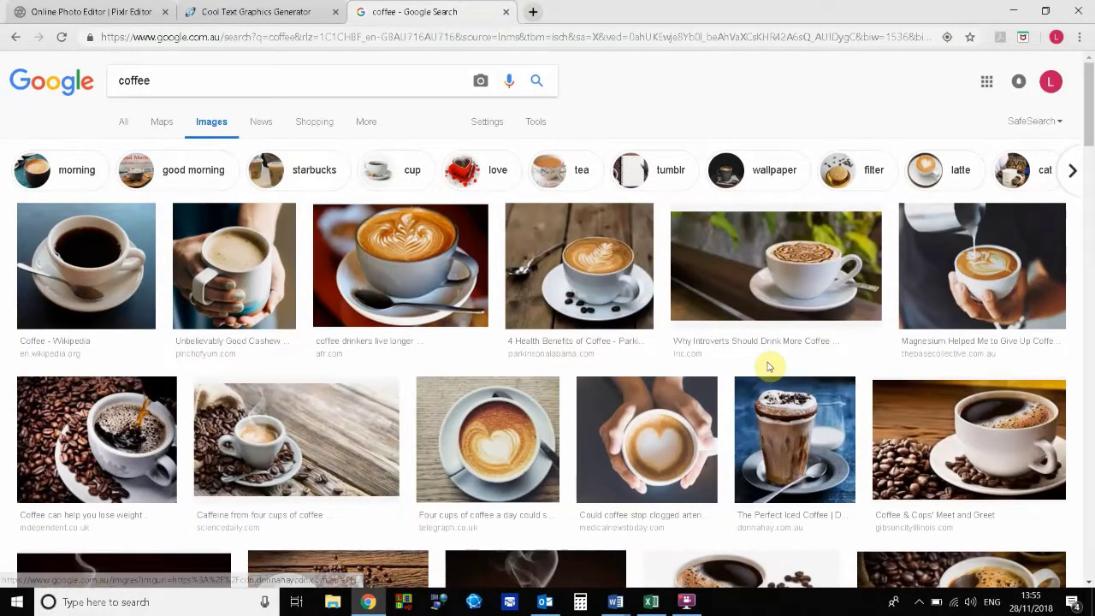
scroll(782, 384, down, 2)
scroll(787, 385, up, 1)
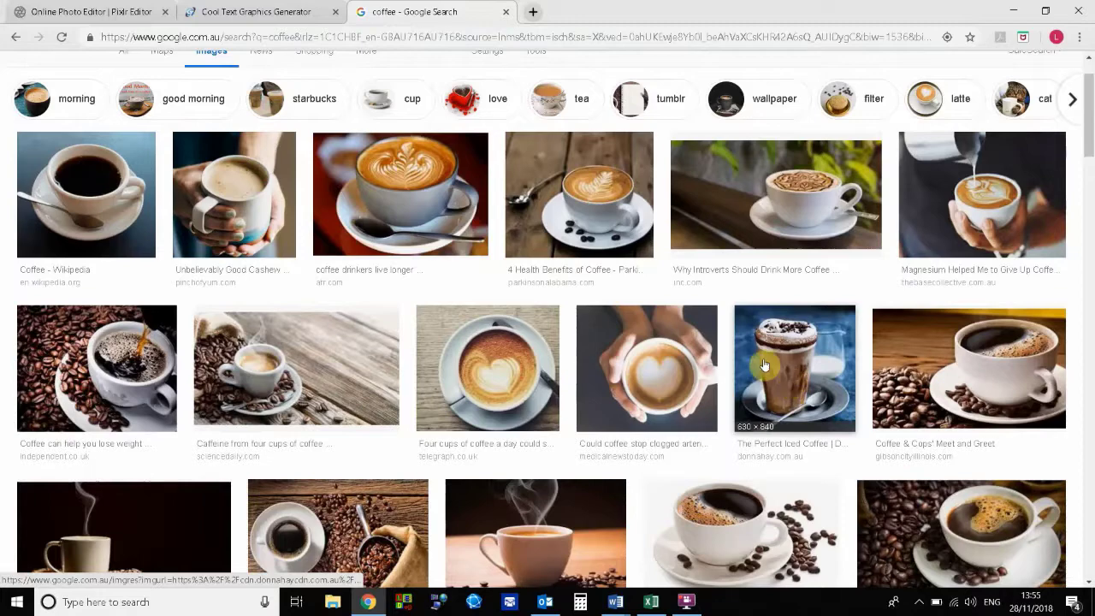
scroll(941, 342, down, 1)
click(985, 305)
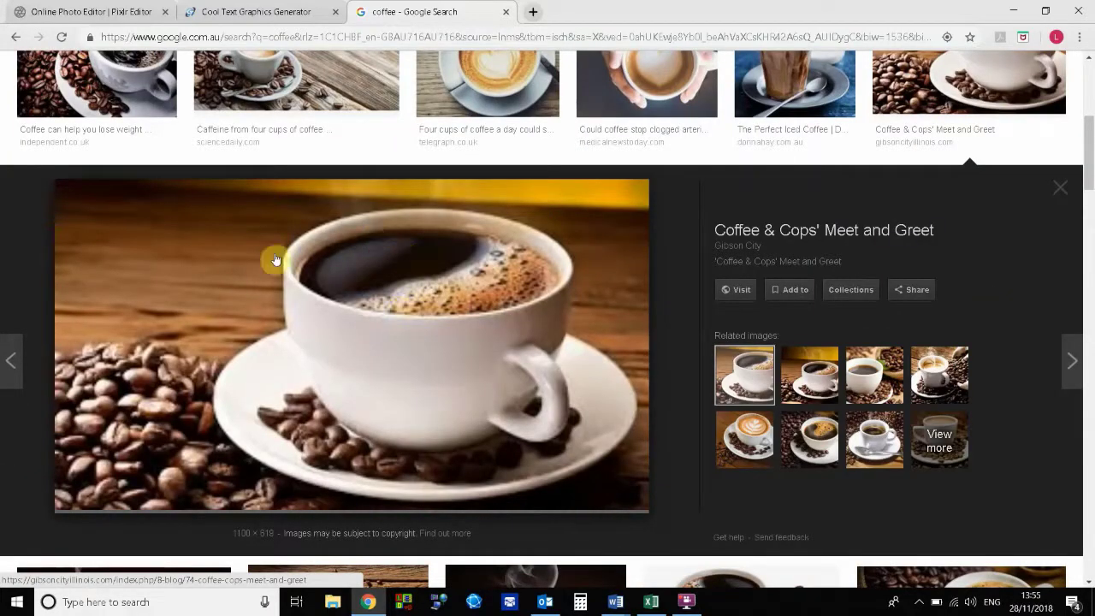
Save the previewed coffee cup picture to the Downloads folder as a JPEG named coffee.
right_click(355, 318)
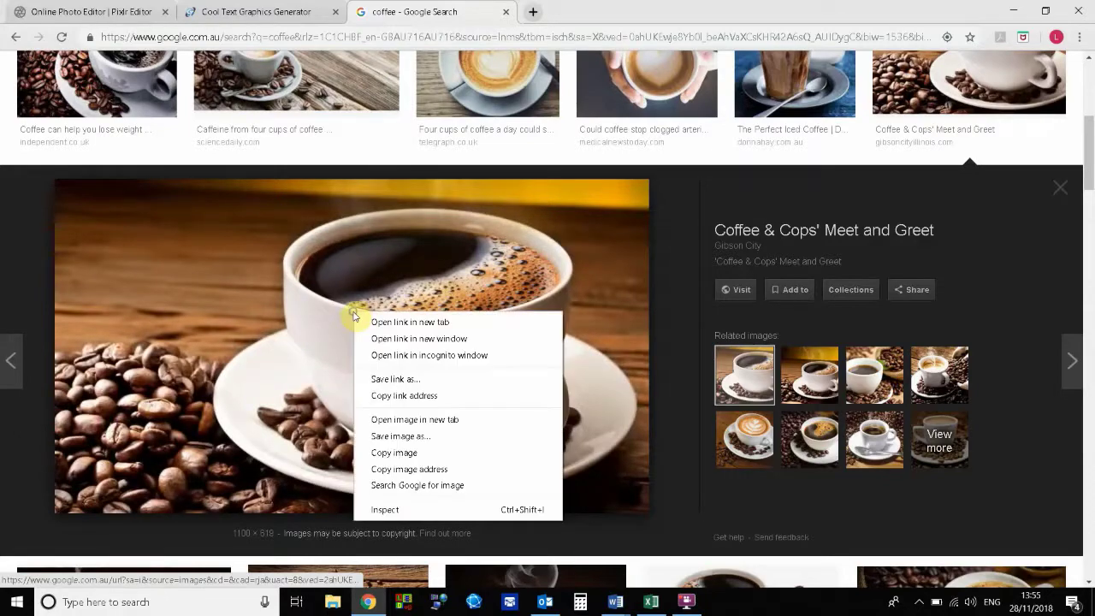
click(417, 437)
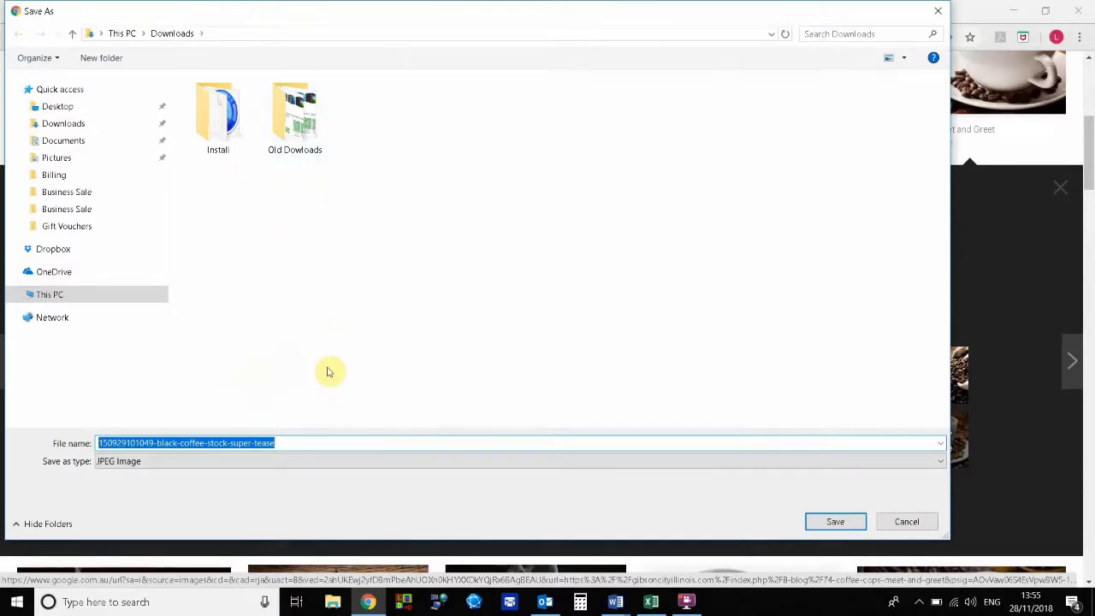
text(coffee)
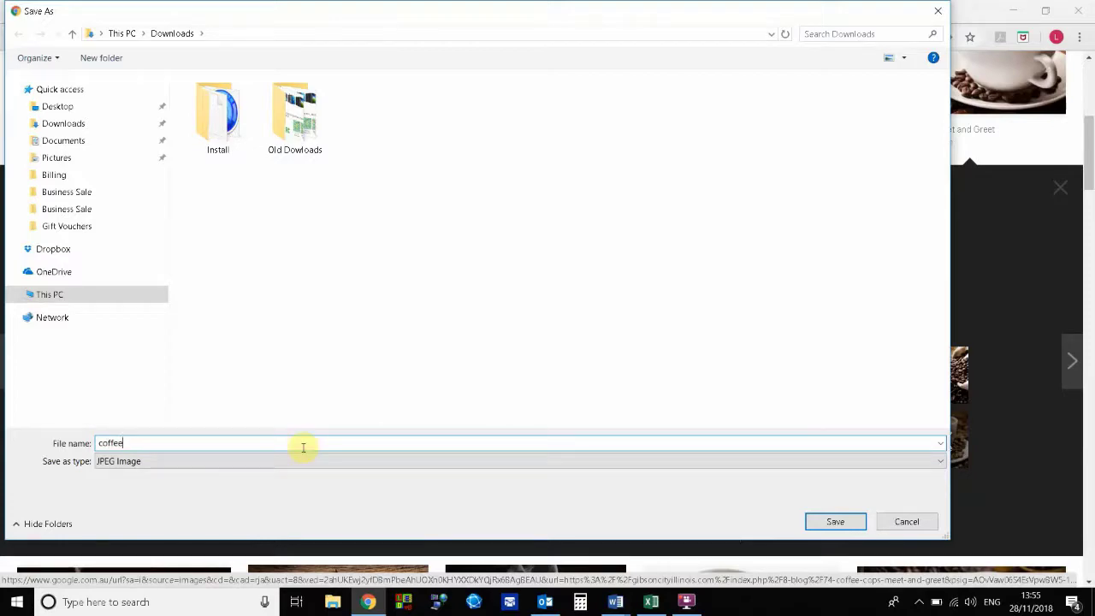
click(858, 520)
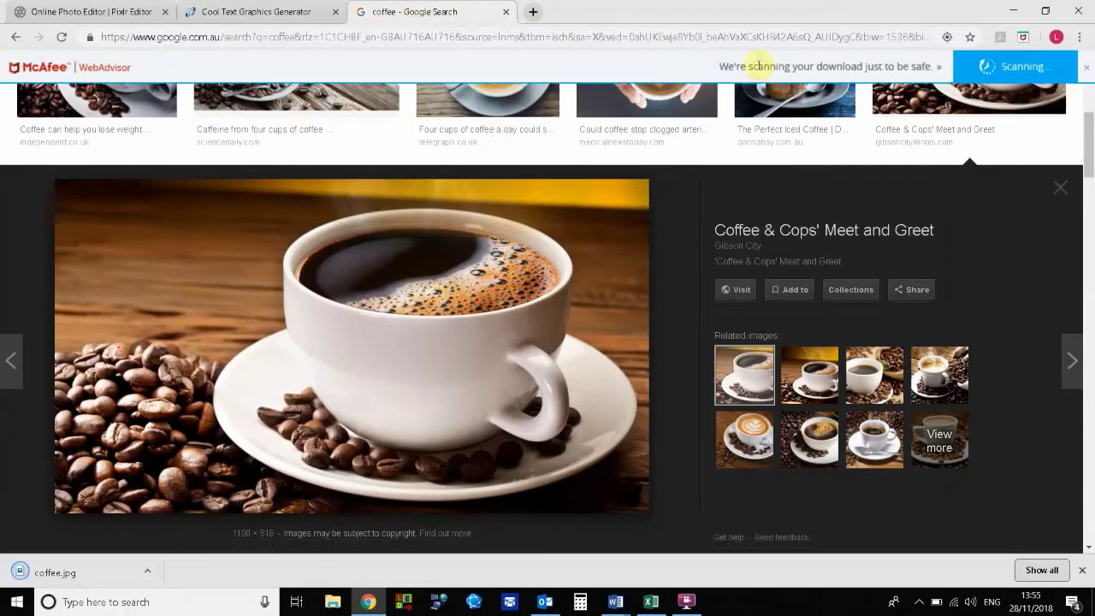
Return to the Pixlr Editor and open the saved coffee image from Downloads, moving its window clear of the side panels.
click(94, 11)
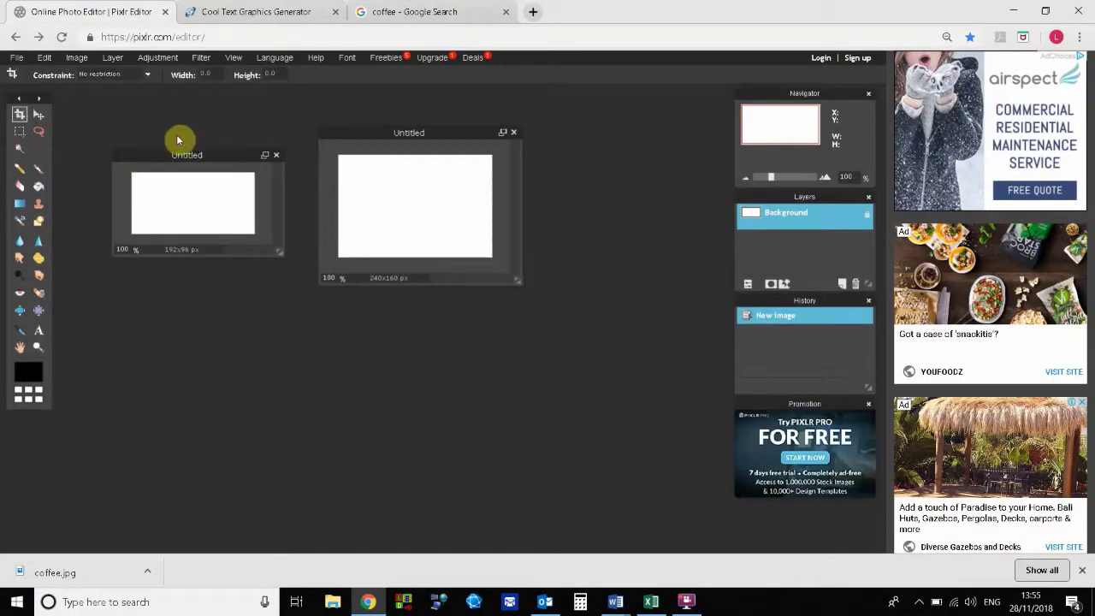
drag(213, 154, 202, 160)
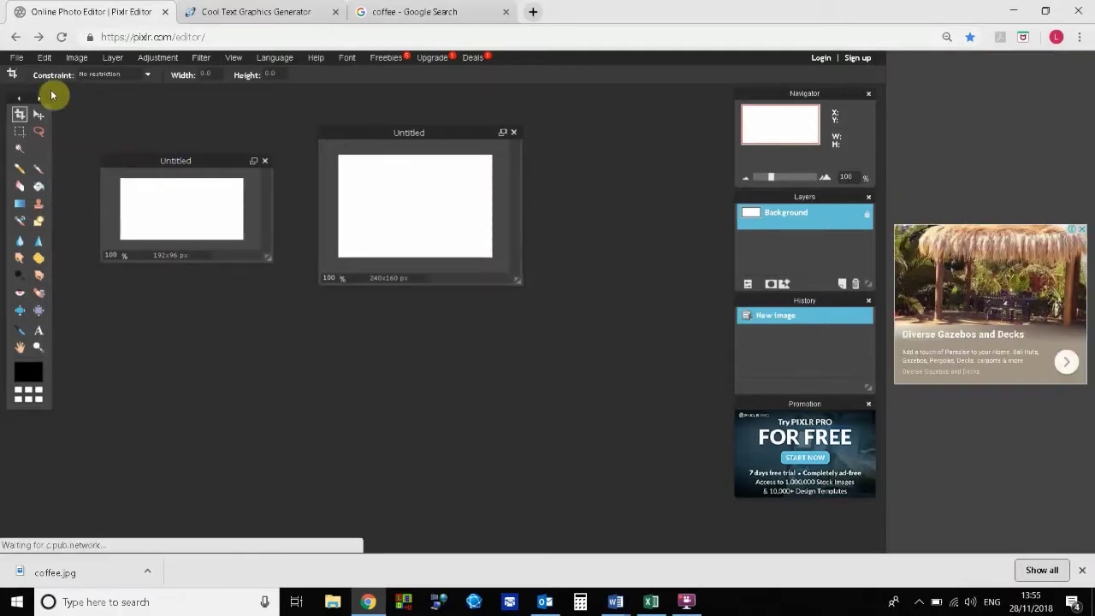
click(17, 58)
click(16, 81)
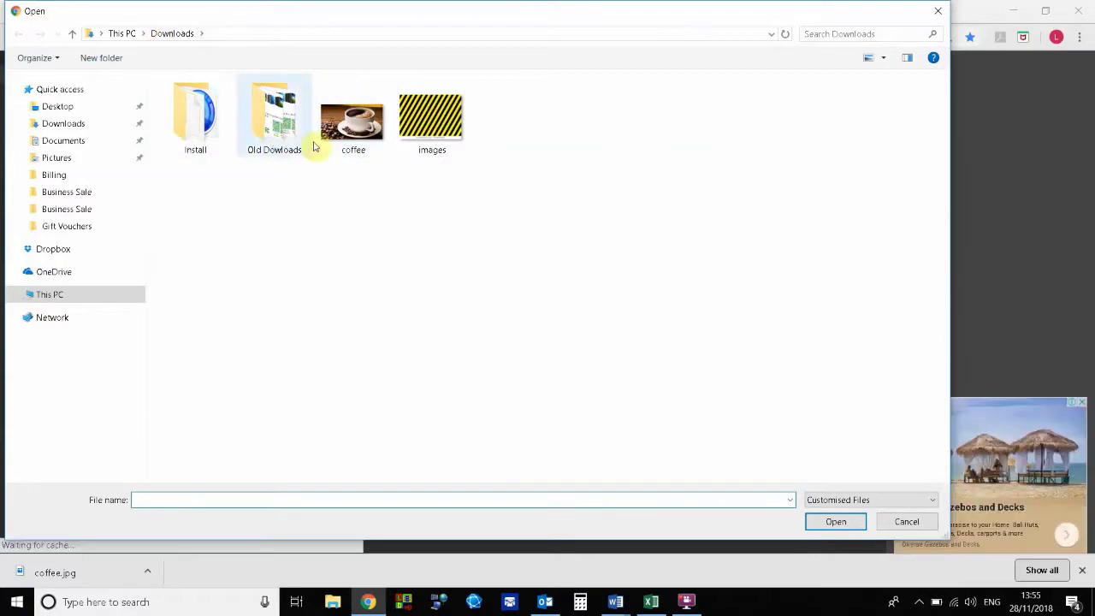
double_click(351, 120)
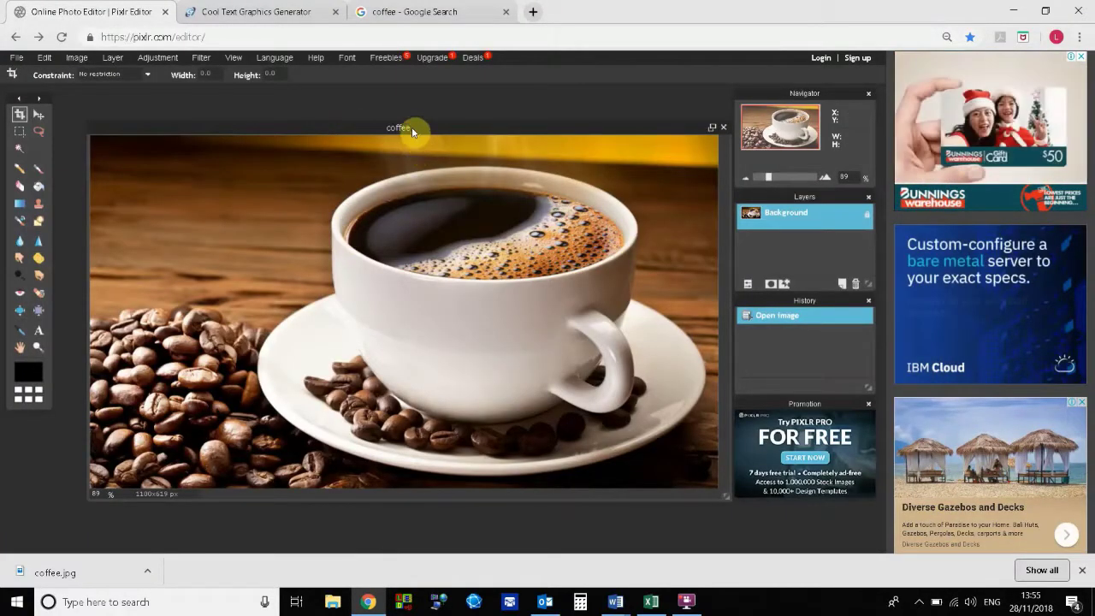
mouse_move(411, 128)
mouse_down()
mouse_move(389, 208)
mouse_move(398, 119)
mouse_up()
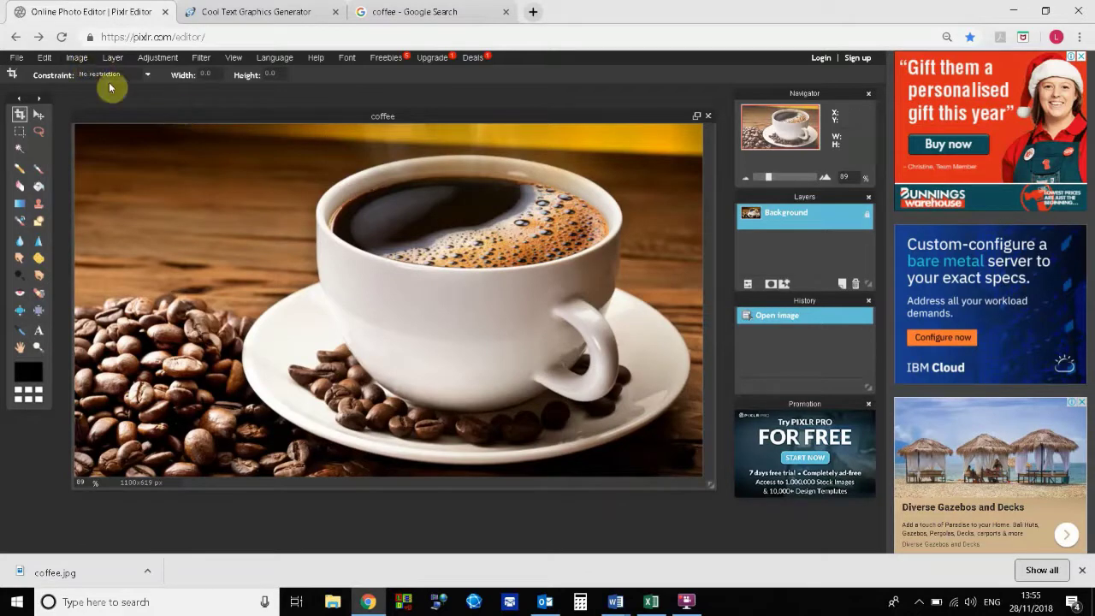
mouse_move(376, 118)
mouse_down()
mouse_move(364, 169)
mouse_move(398, 123)
mouse_move(350, 115)
mouse_move(362, 110)
mouse_up()
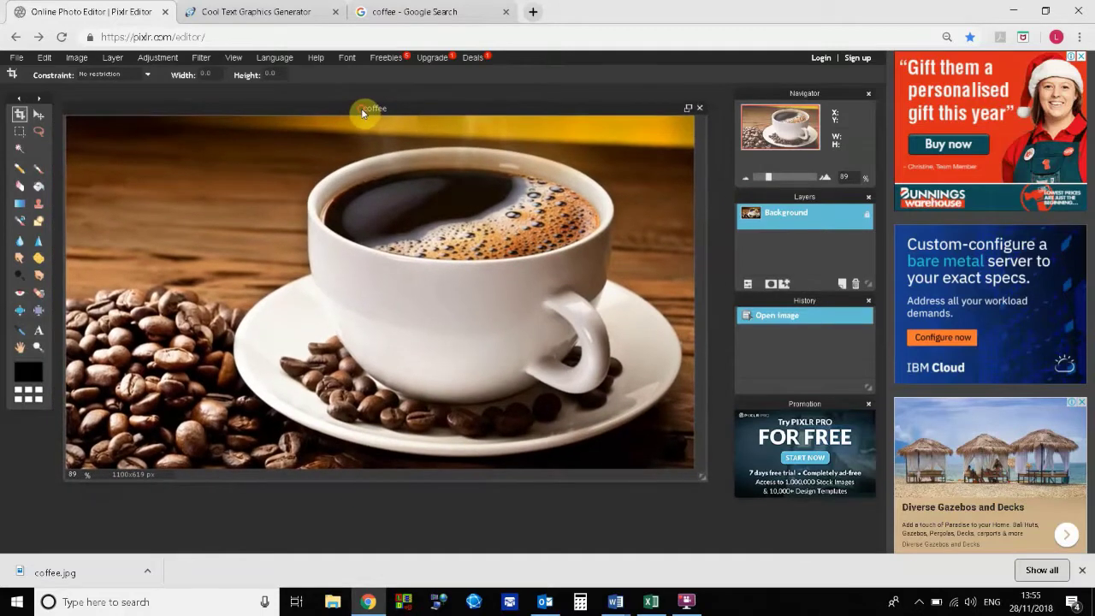
Resize the coffee image to 192 pixels wide with constrained proportions, then shrink its window and place it below the 192 × 96 canvas.
click(77, 58)
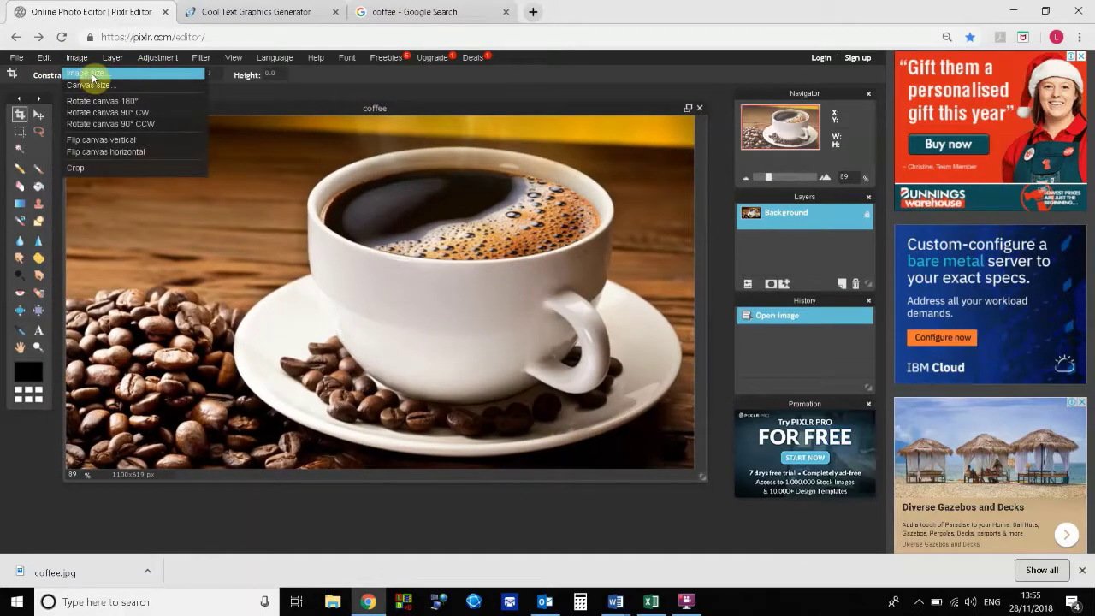
click(92, 76)
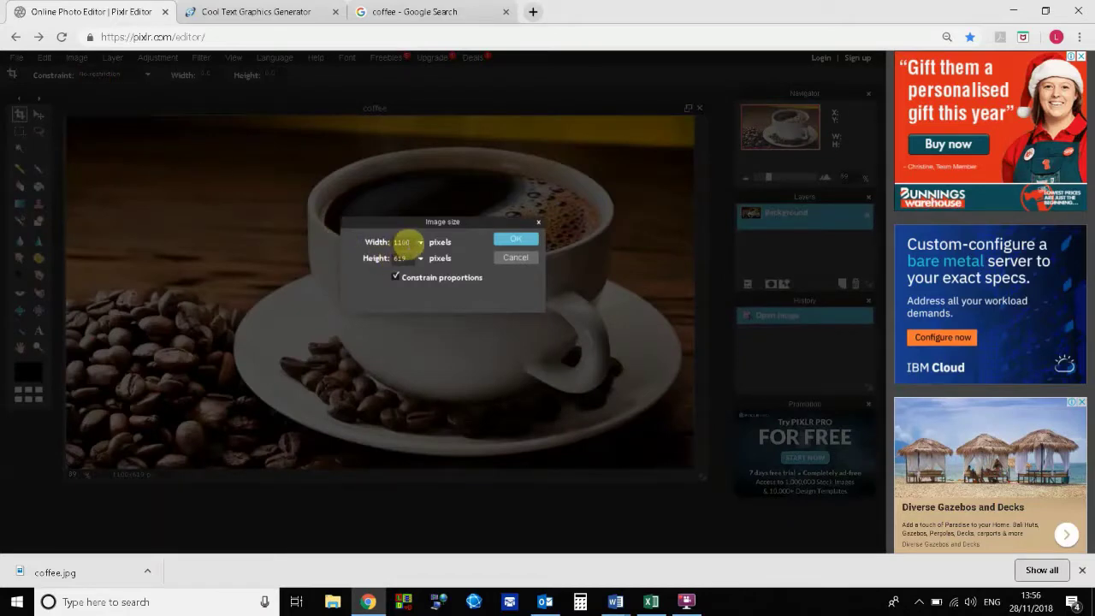
double_click(403, 242)
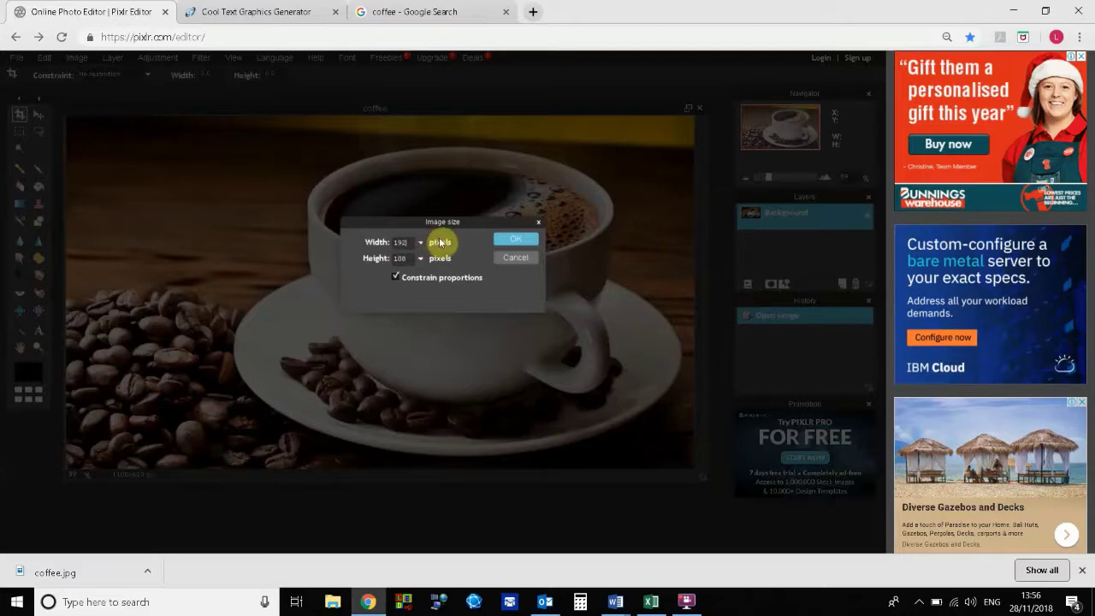
click(529, 243)
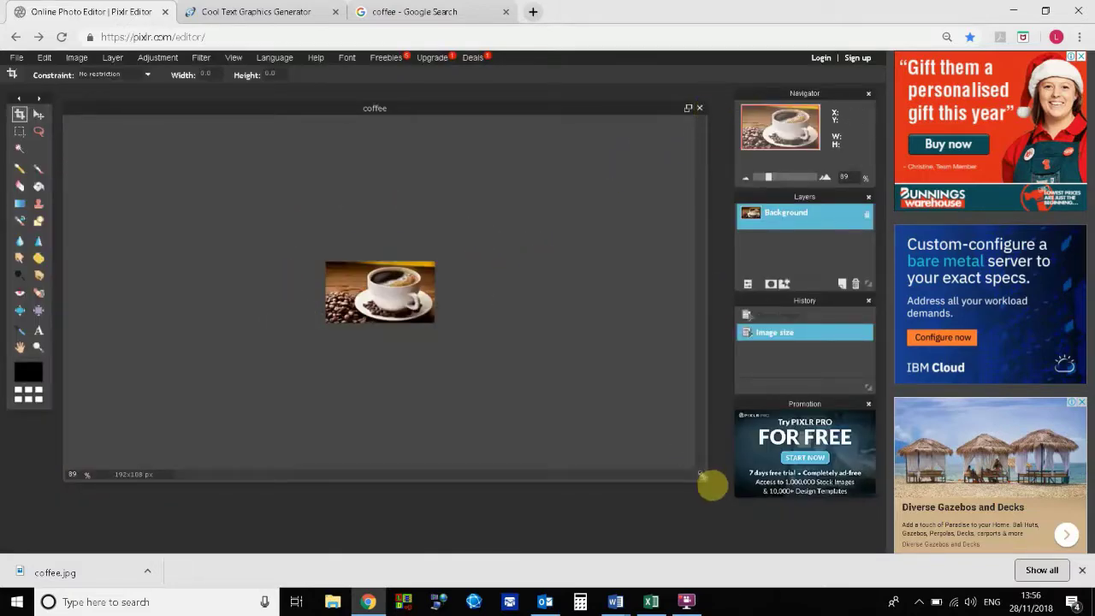
drag(702, 475, 237, 242)
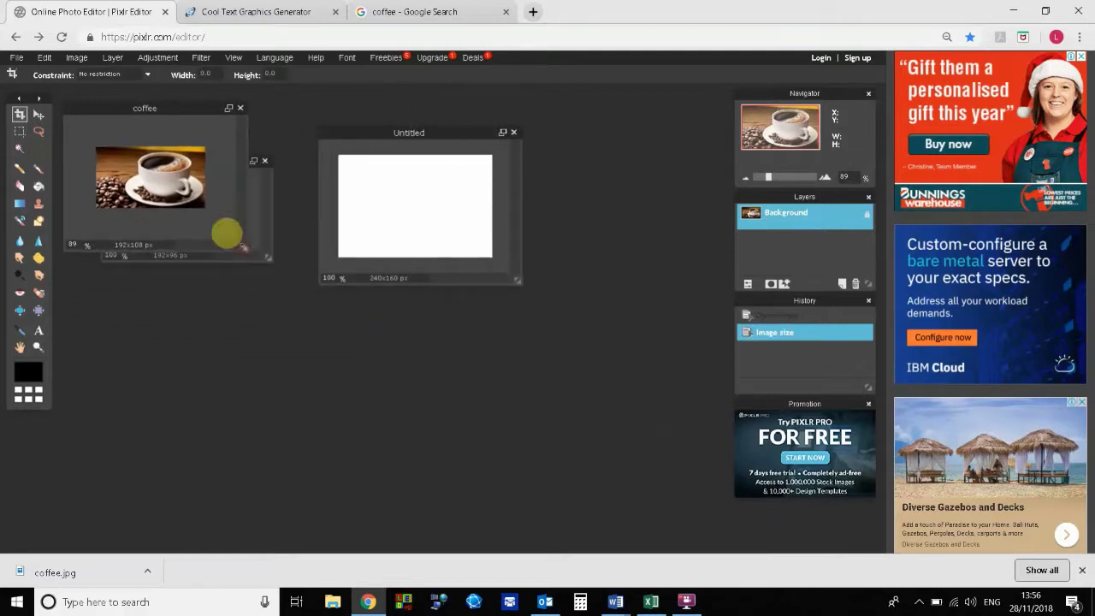
drag(162, 109, 193, 296)
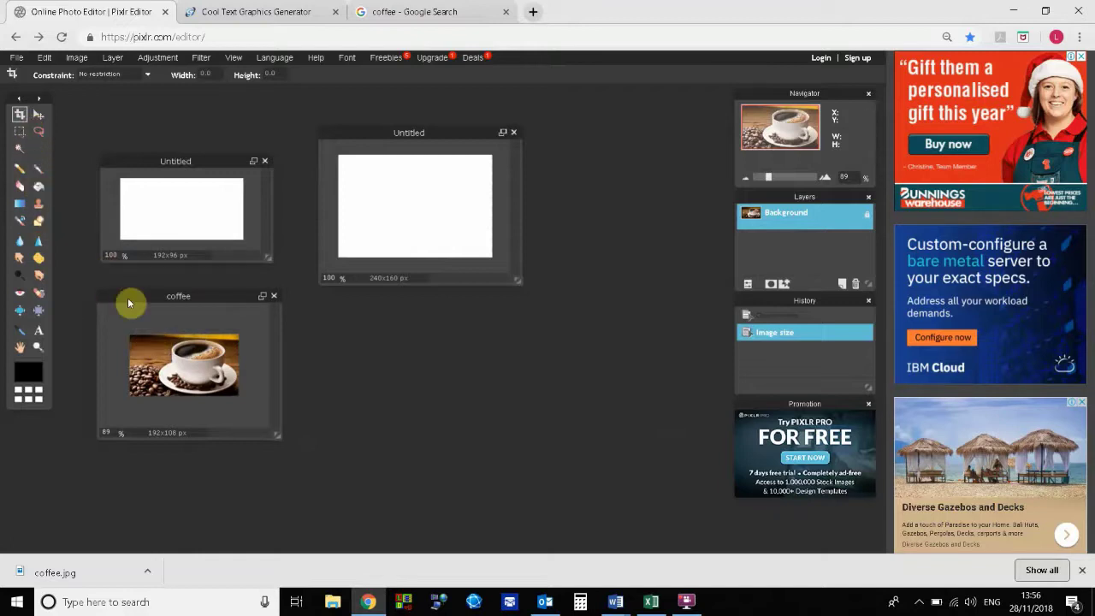
Select the whole coffee image and copy it to the clipboard.
key(ctrl+a)
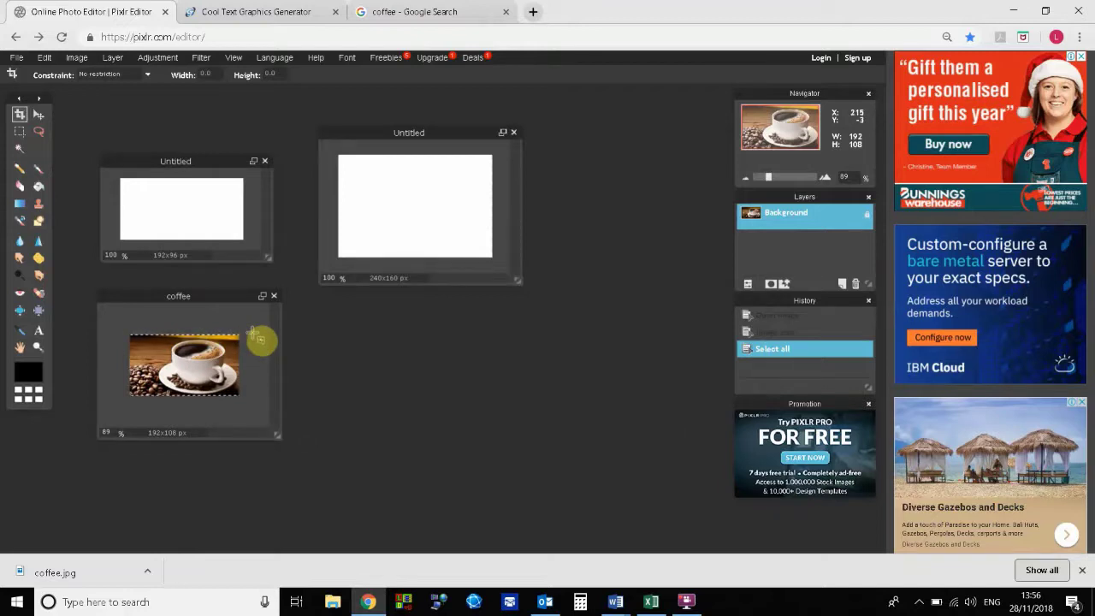
key(ctrl+c)
click(18, 59)
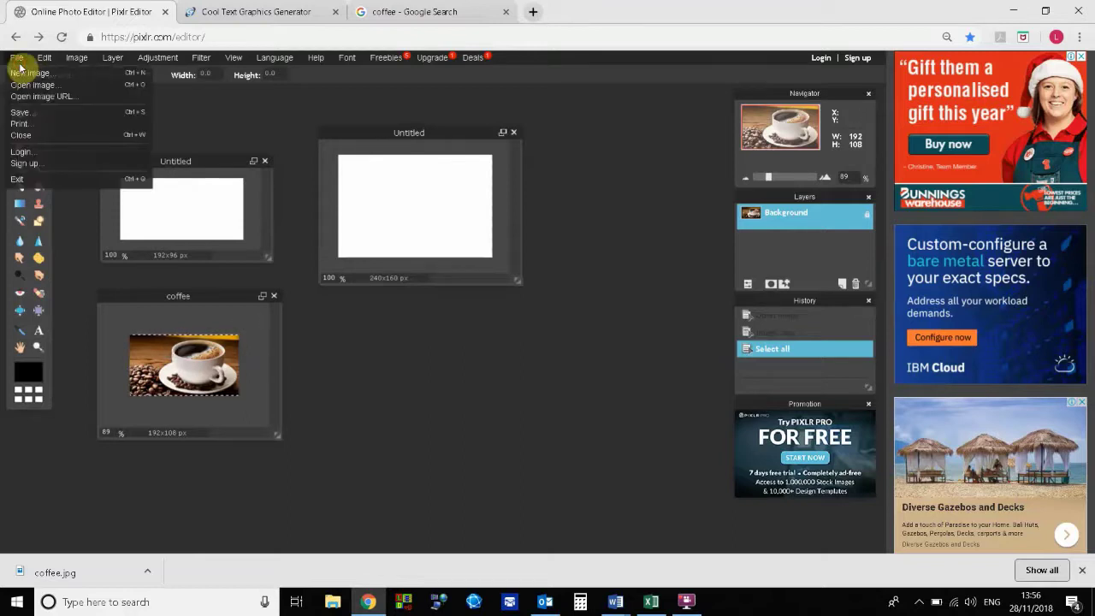
mouse_move(44, 58)
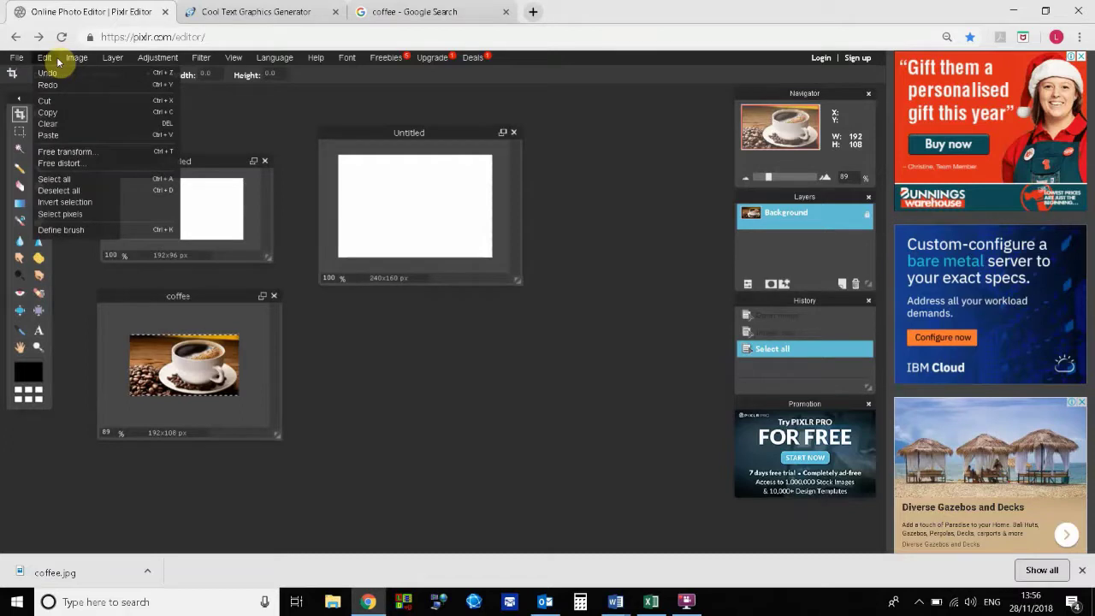
click(53, 113)
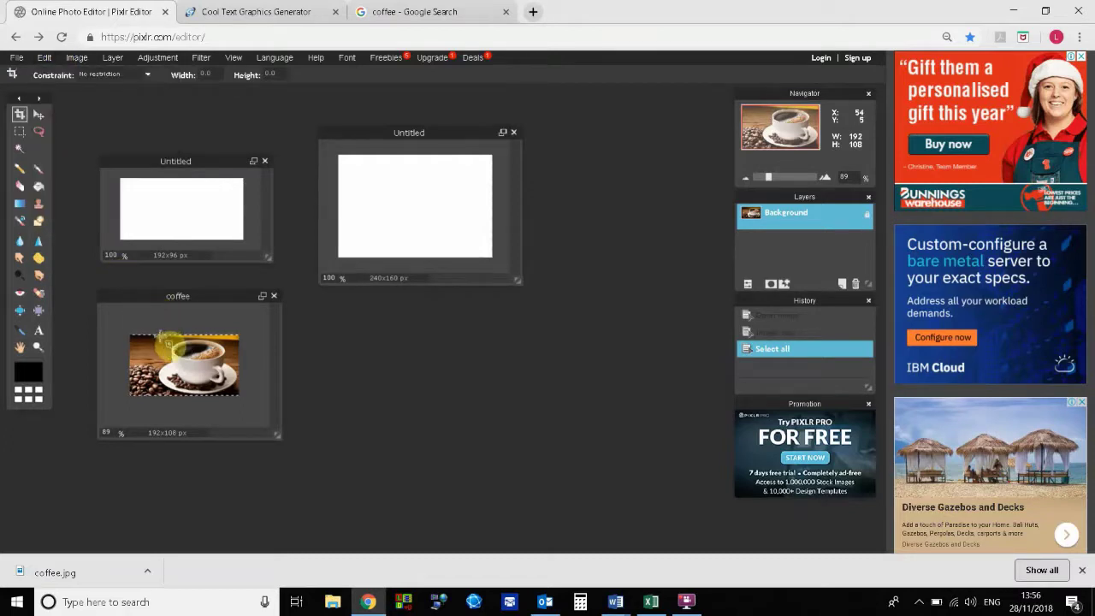
Paste the copied coffee picture into the 192 × 96 canvas and shift that canvas's window slightly upward.
click(180, 162)
drag(191, 165, 181, 150)
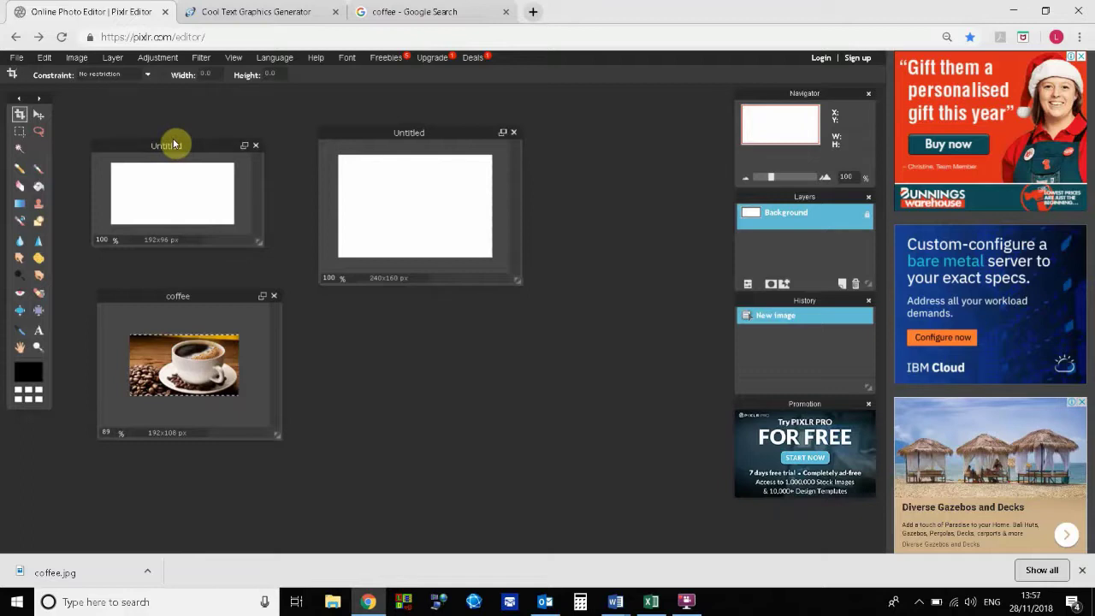
click(44, 58)
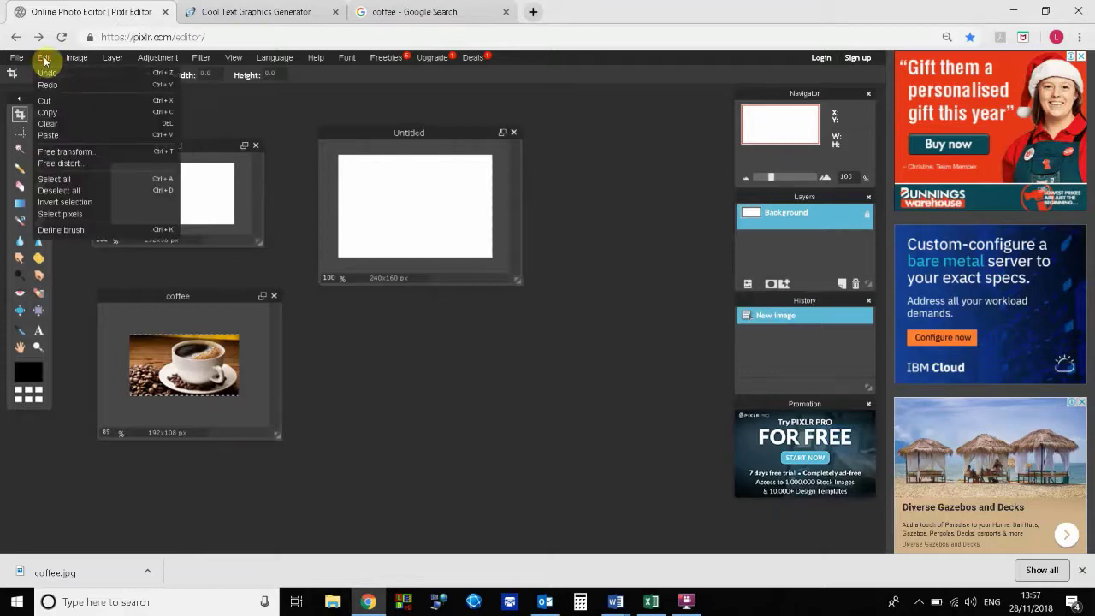
click(72, 135)
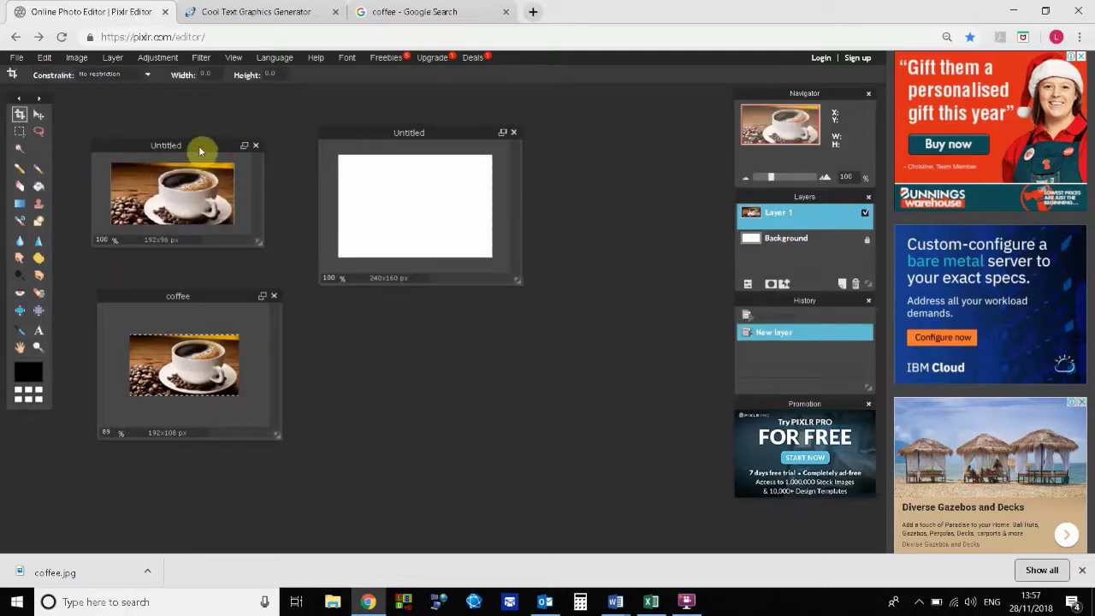
drag(198, 145, 199, 134)
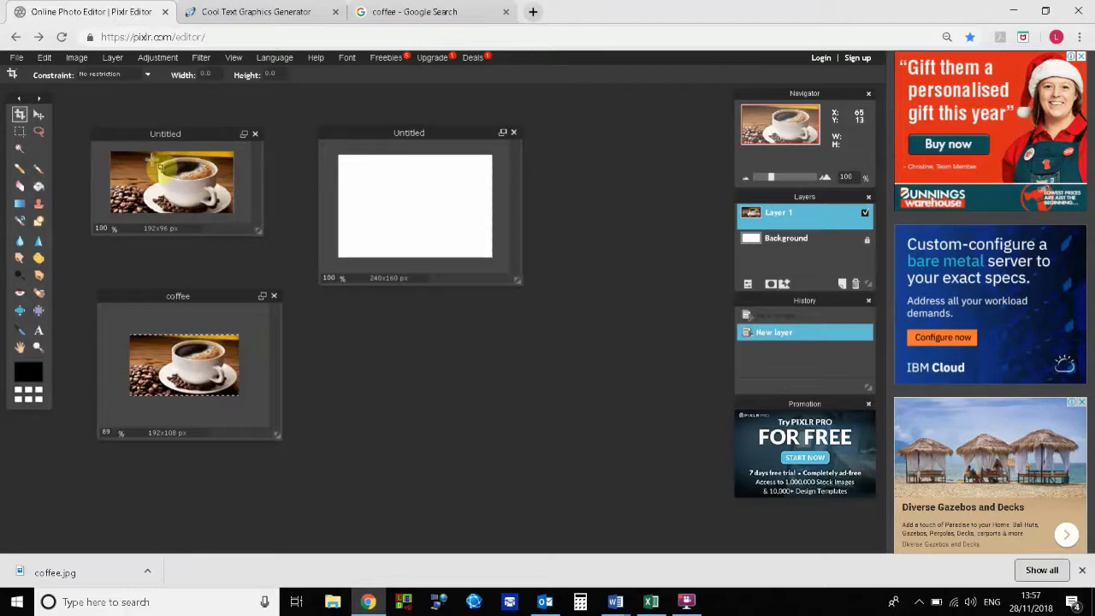
Nudge the pasted coffee layer down and back up with the Move tool so the picture covers the whole 192 × 96 canvas.
click(38, 116)
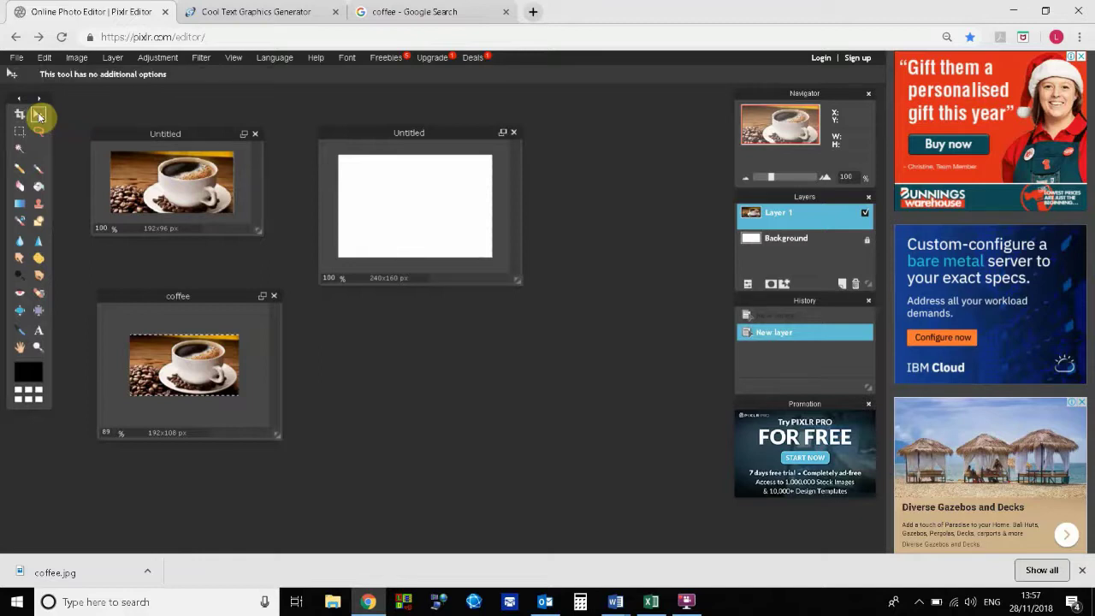
key(Down)
key(Down)
key(Down)
key(Down)
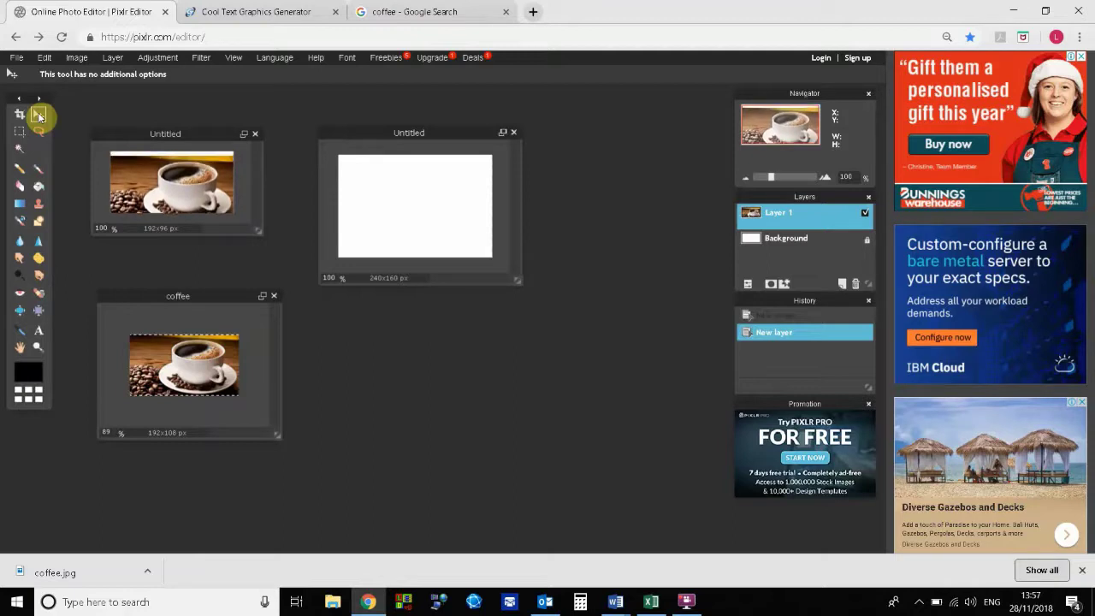
key(Down)
key(Up)
key(Up)
key(Up)
key(Up)
key(Up)
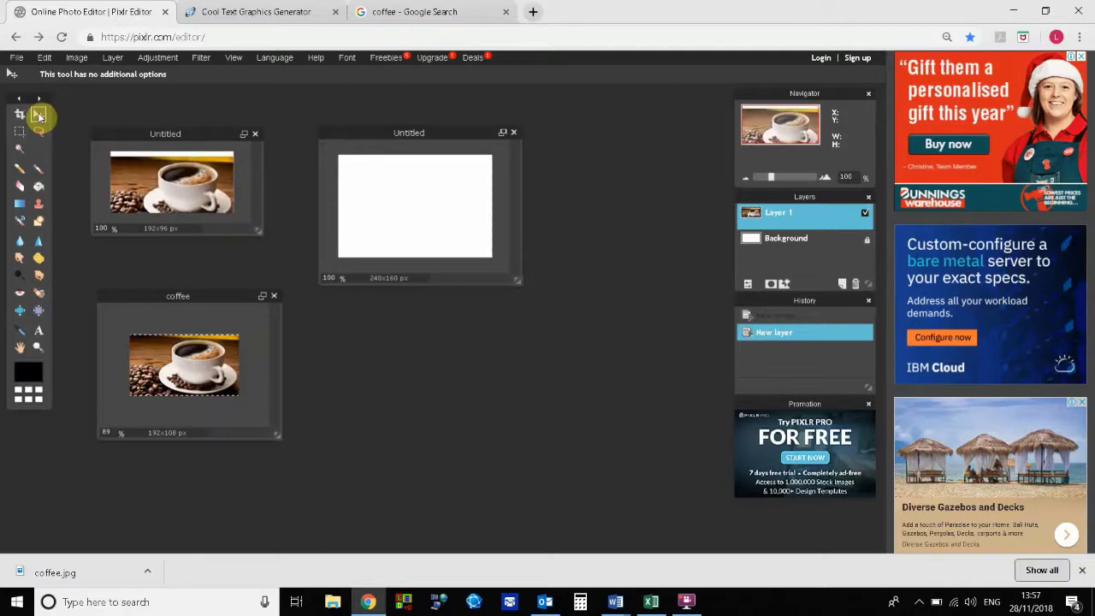
key(Up)
key(Up)
key(Up)
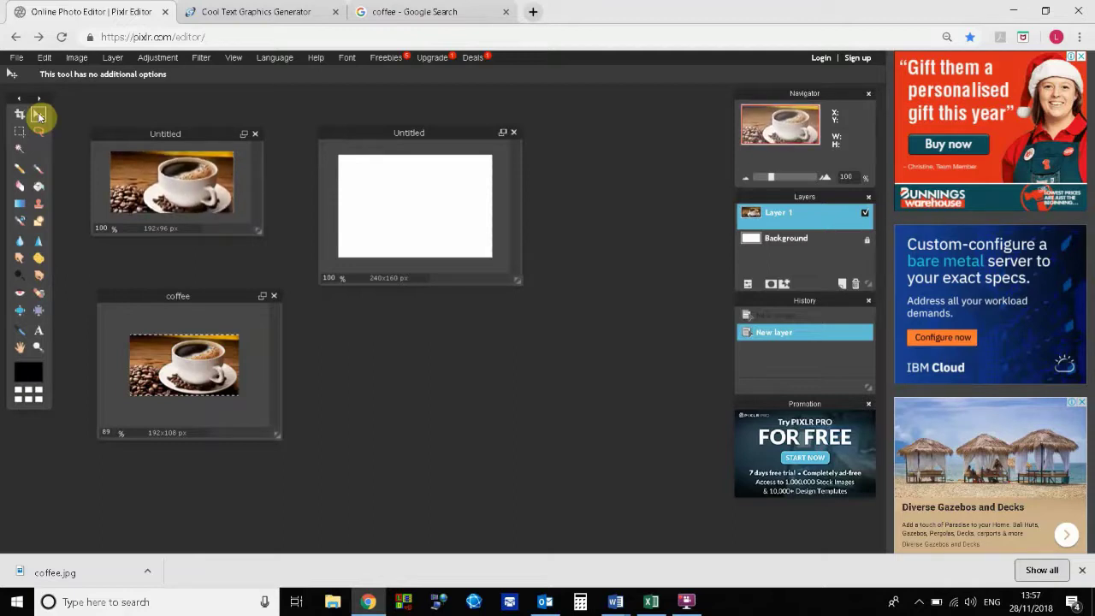
key(Down)
key(Down)
key(Down)
key(Down)
key(Down)
key(Down)
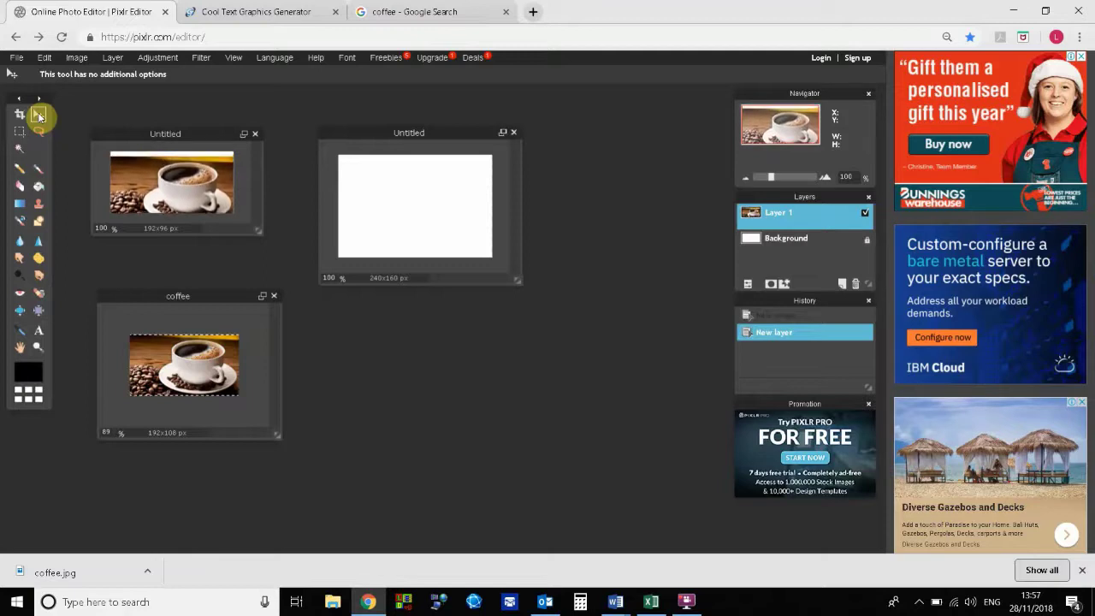
key(Down)
key(Down)
key(Down)
key(Down)
key(Down)
key(Down)
key(Down)
key(Down)
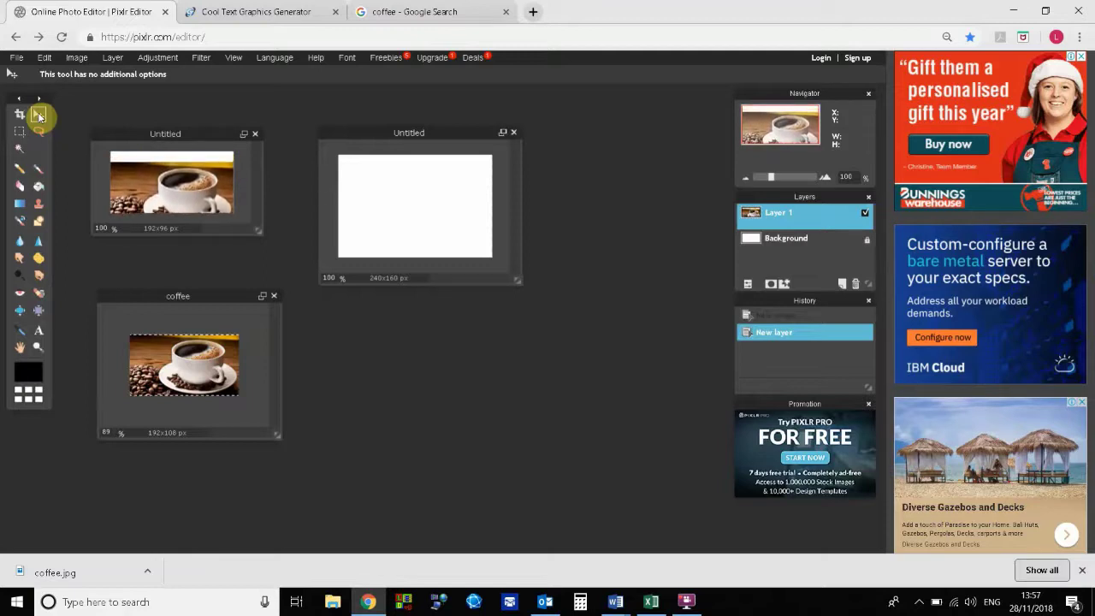
key(Down)
key(Down)
key(Up)
key(Up)
key(Up)
key(Up)
key(Up)
key(Up)
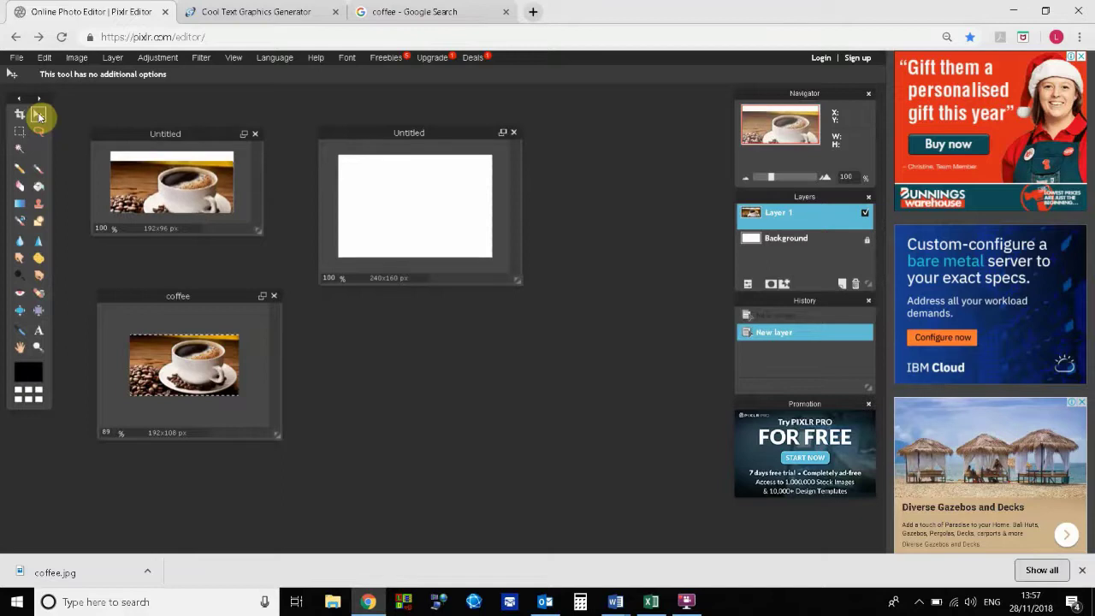
key(Up)
key(Up)
key(Up)
key(Up)
key(Up)
key(Up)
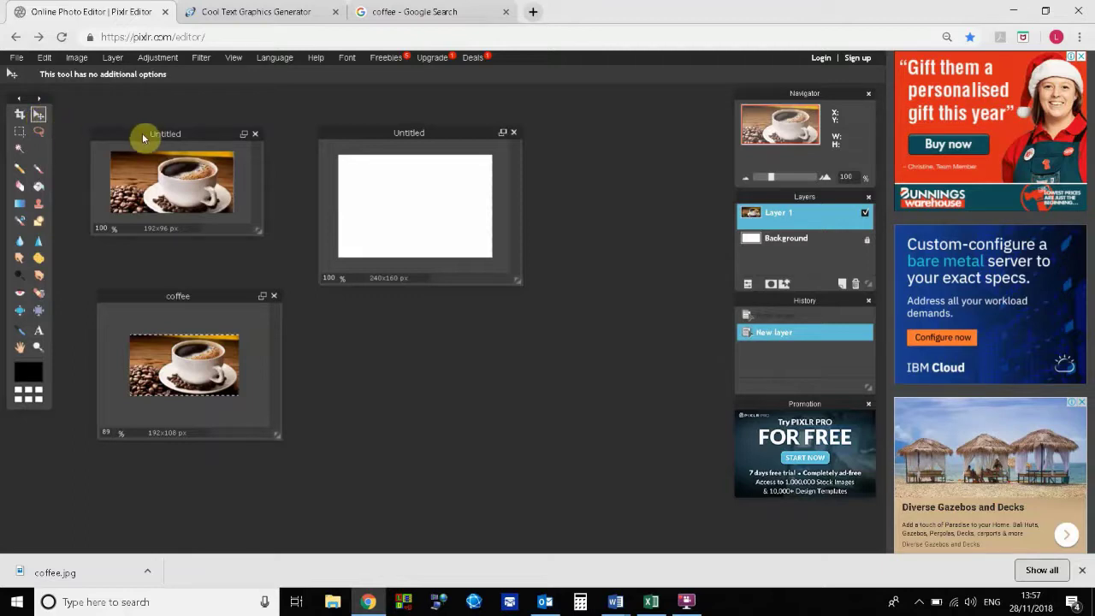
Add the text BEST COFFEE over the lower part of the coffee picture and colour it white (ffffff).
click(39, 331)
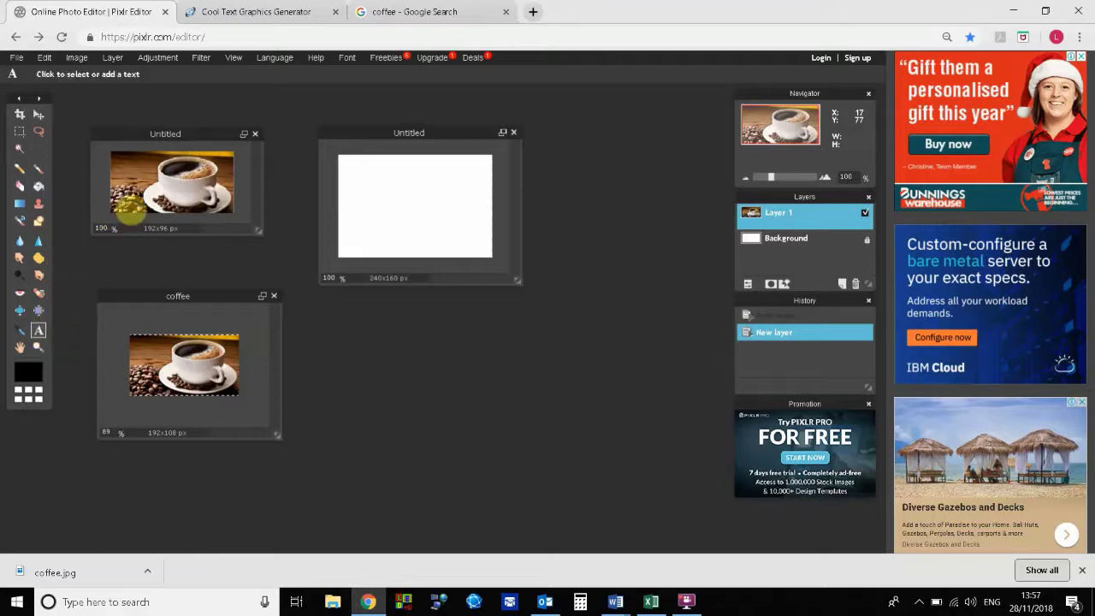
click(126, 205)
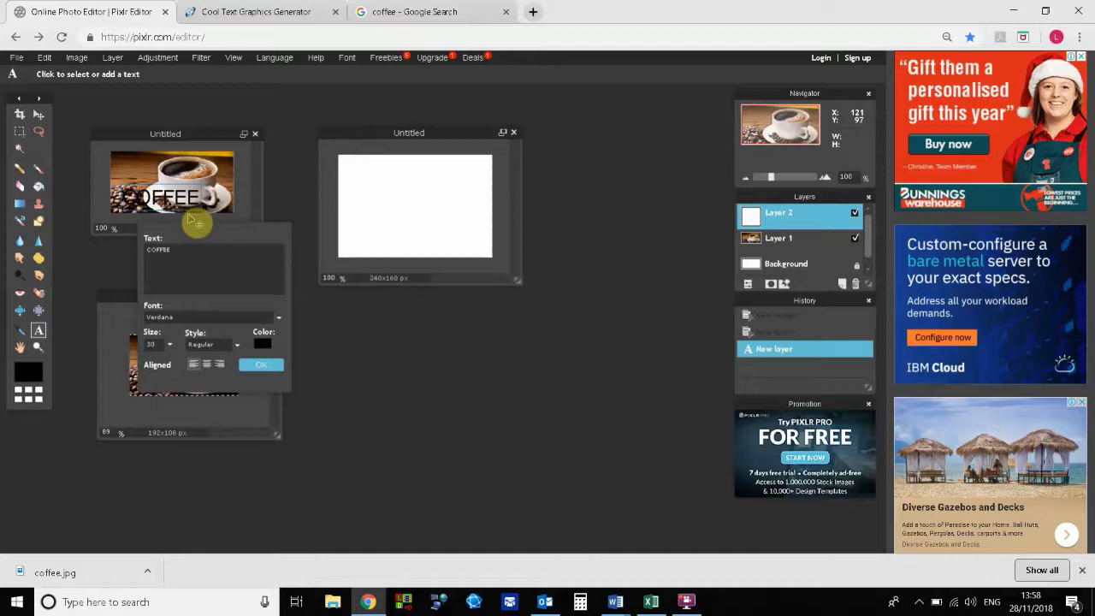
text(BEST)
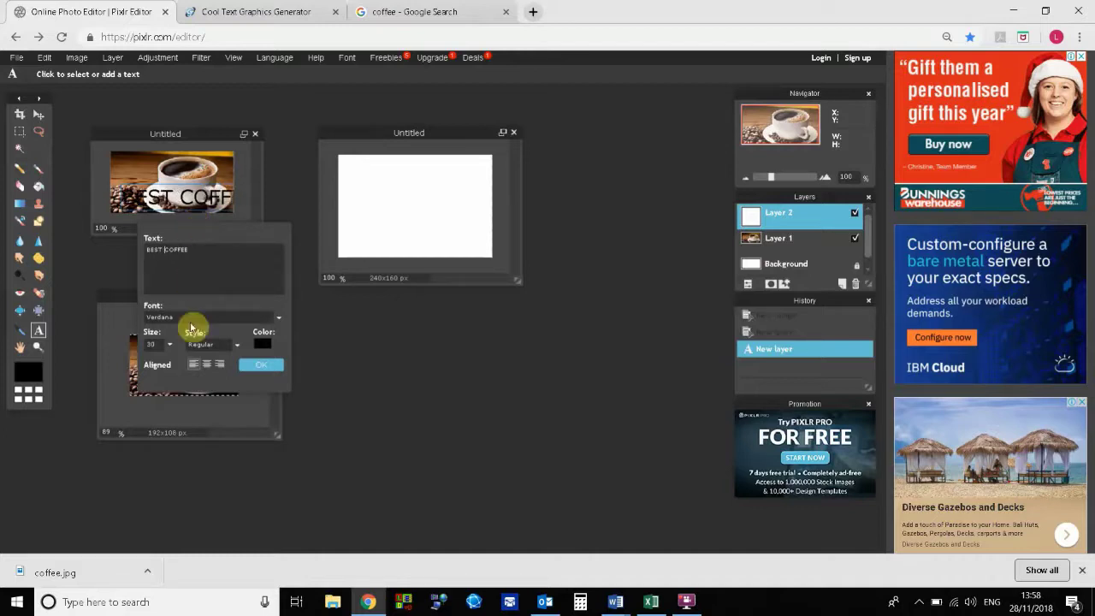
click(261, 343)
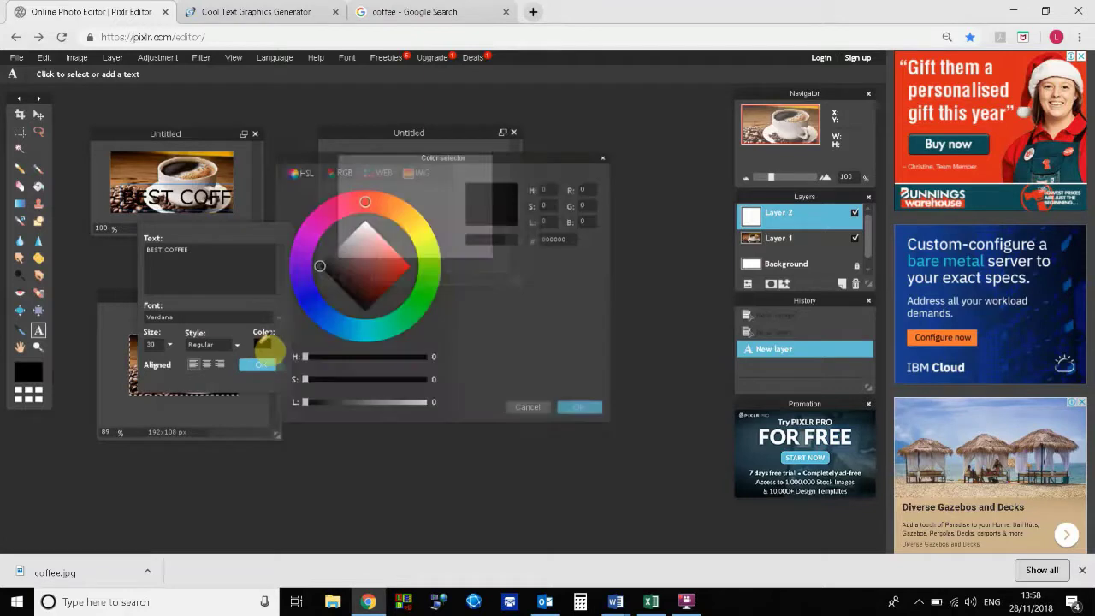
click(365, 238)
drag(365, 238, 366, 212)
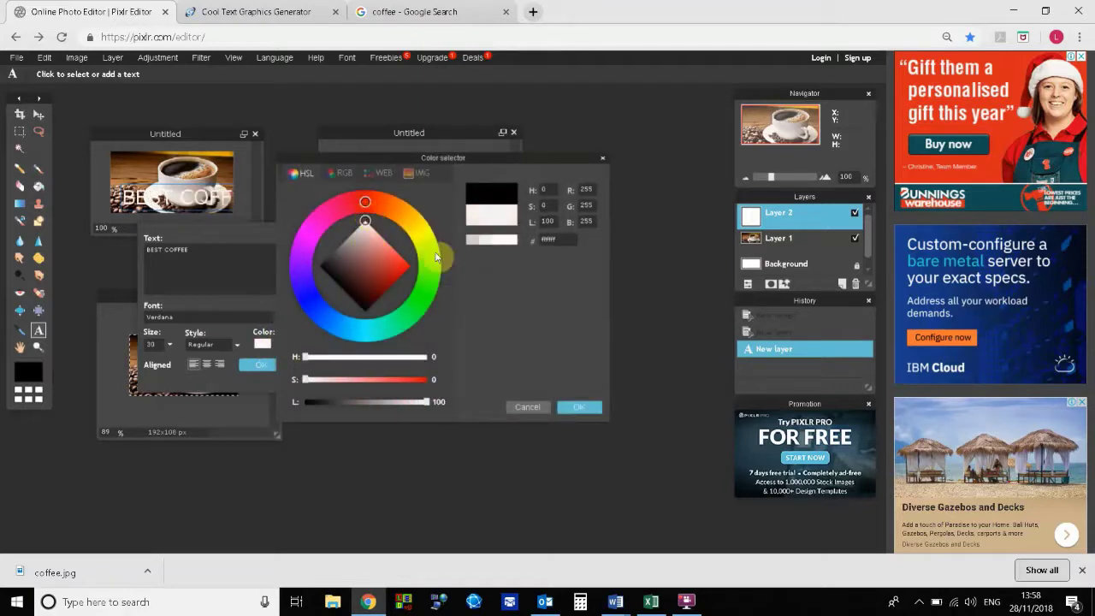
click(587, 407)
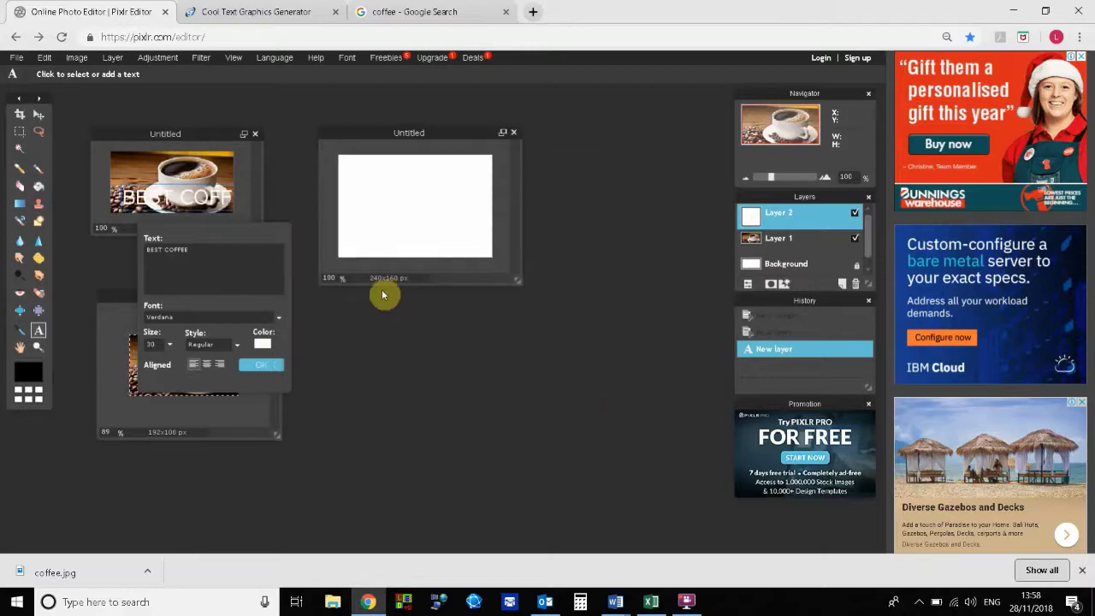
Set the BEST COFFEE text to size 25 in bold and move it to the picture's bottom edge, fully within the canvas.
drag(159, 343, 133, 346)
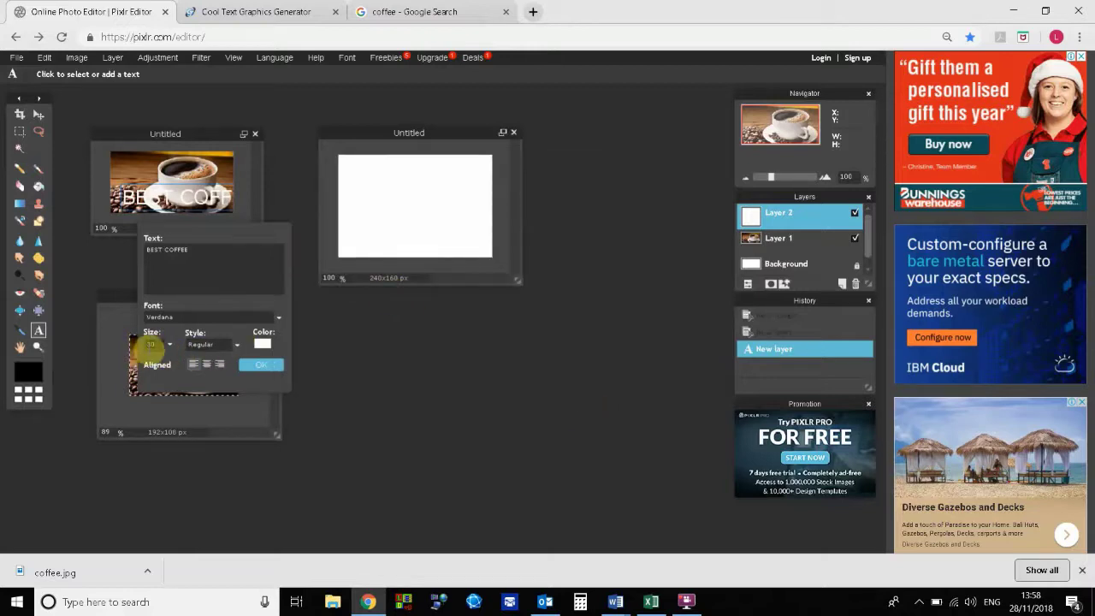
text(20)
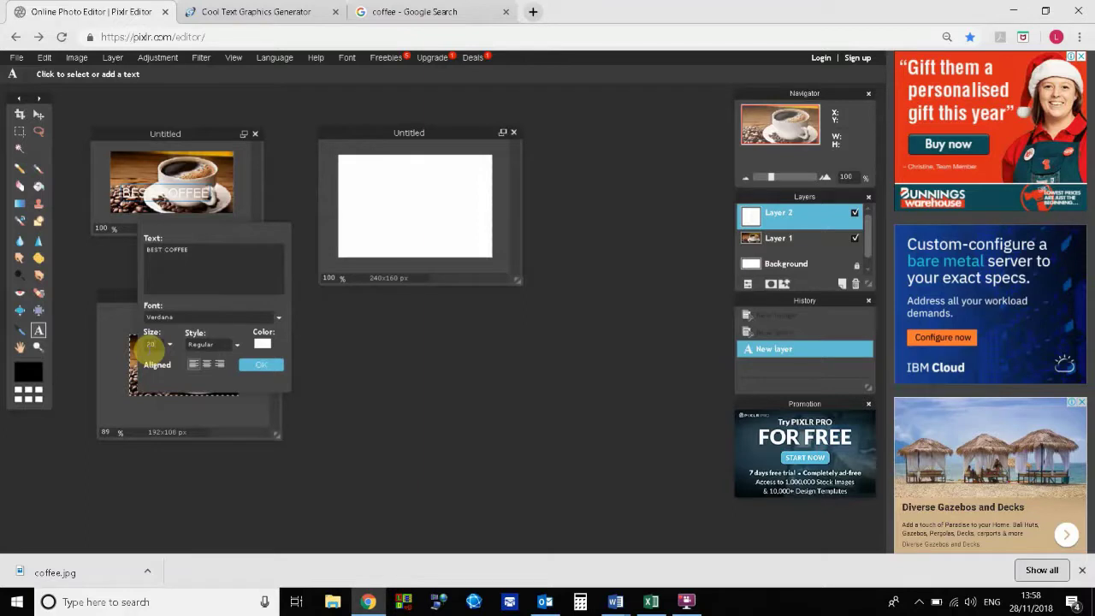
key(BackSpace)
text(5)
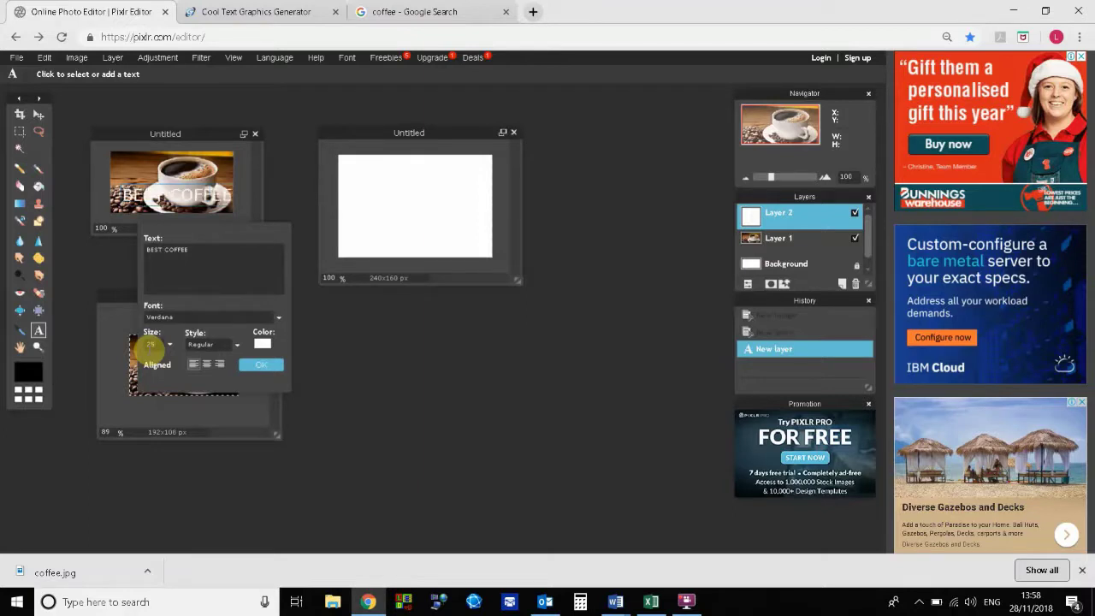
click(222, 346)
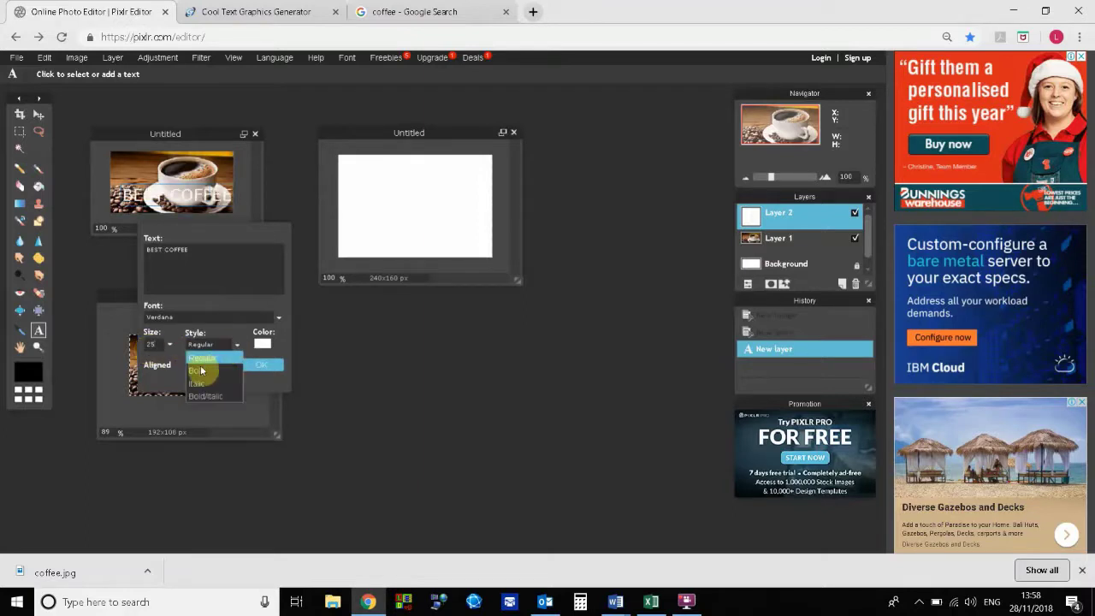
click(202, 369)
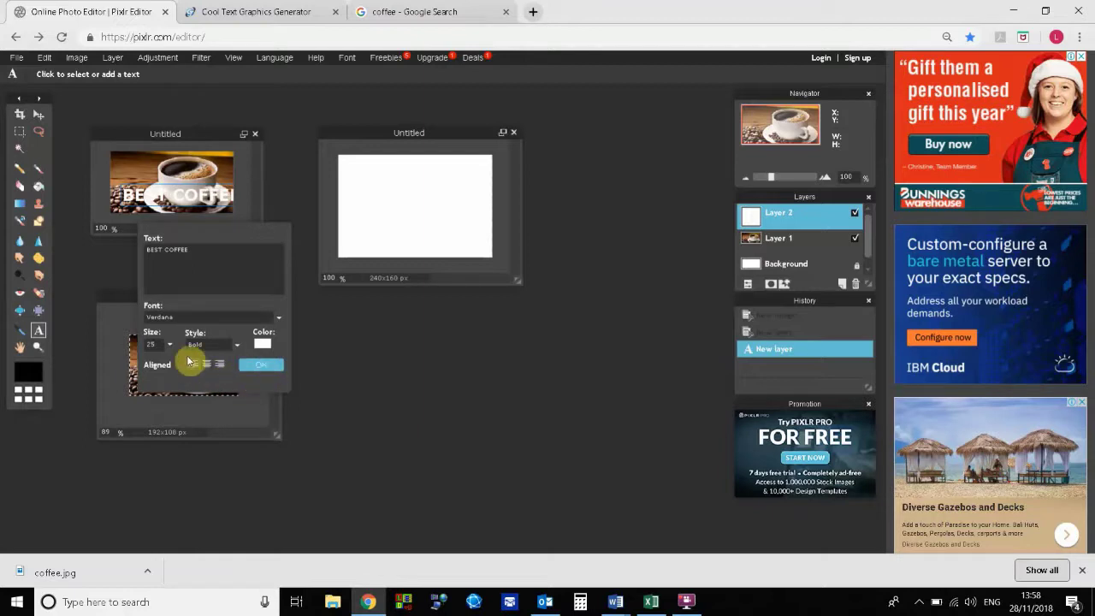
click(267, 369)
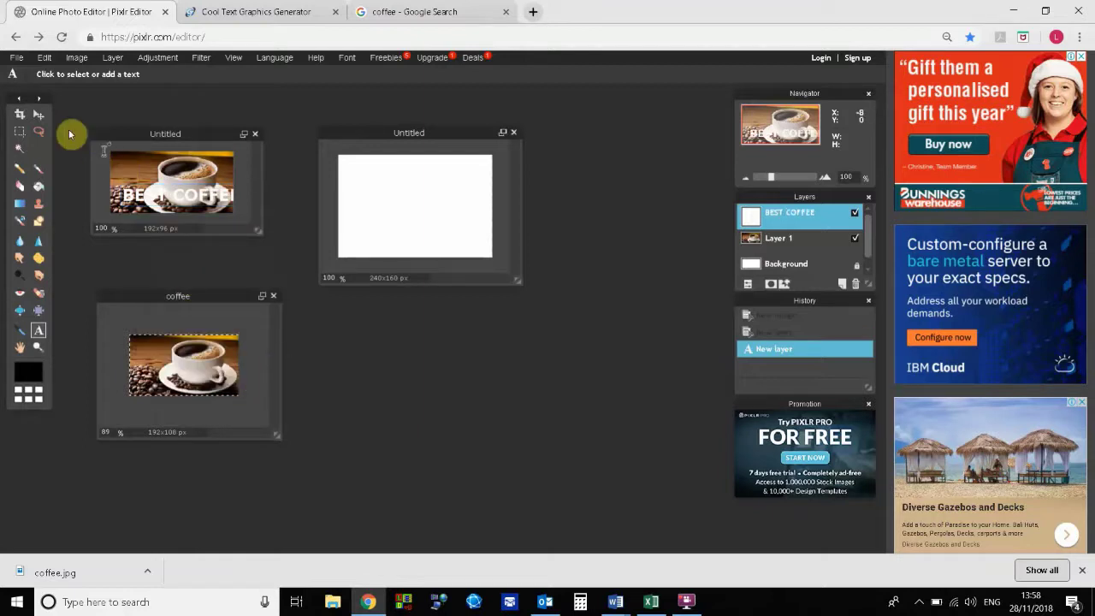
click(37, 114)
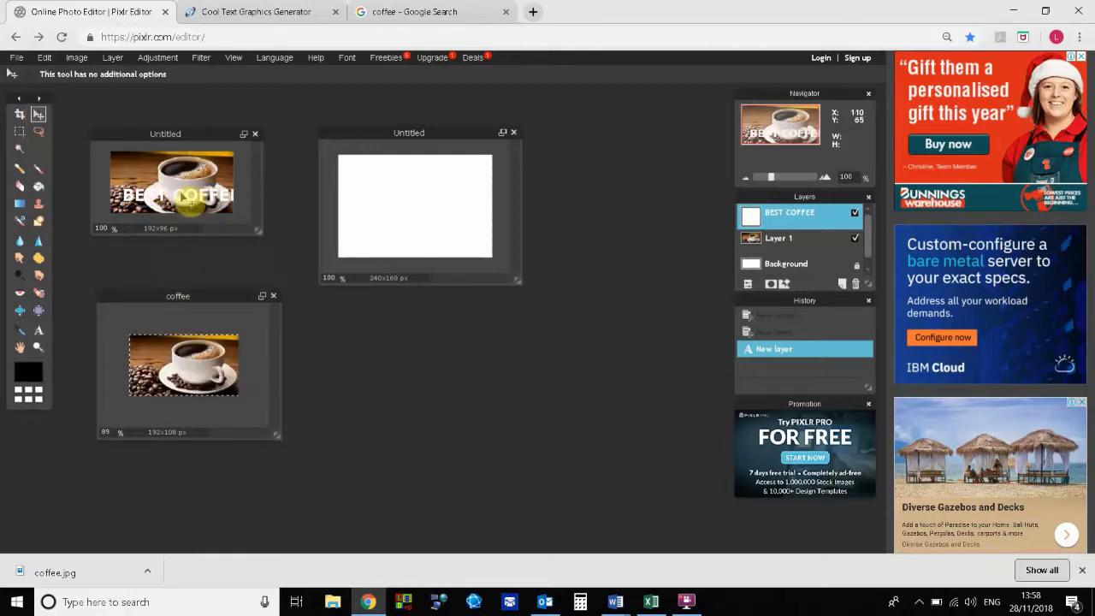
drag(192, 202, 181, 216)
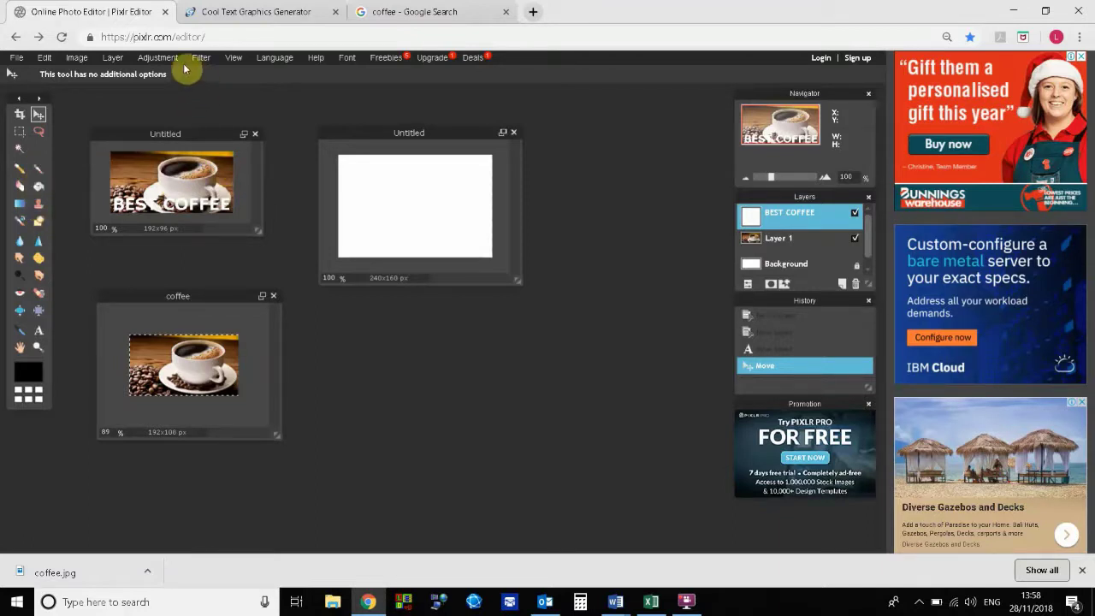
Add a new empty layer, enlarge the layer list, and place the BEST COFFEE layer above the new layer.
click(113, 58)
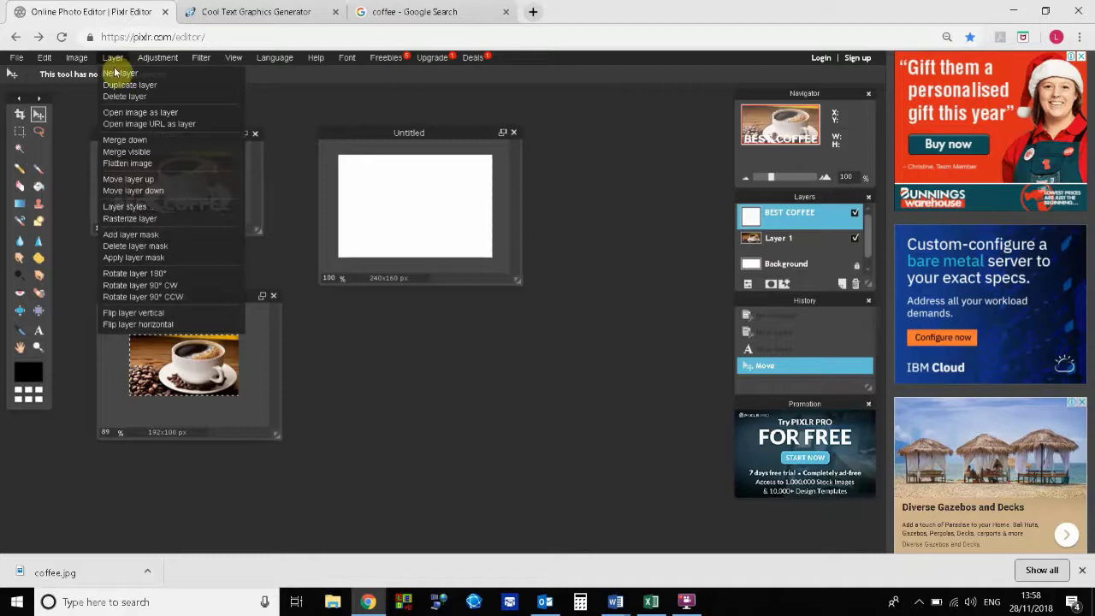
click(116, 73)
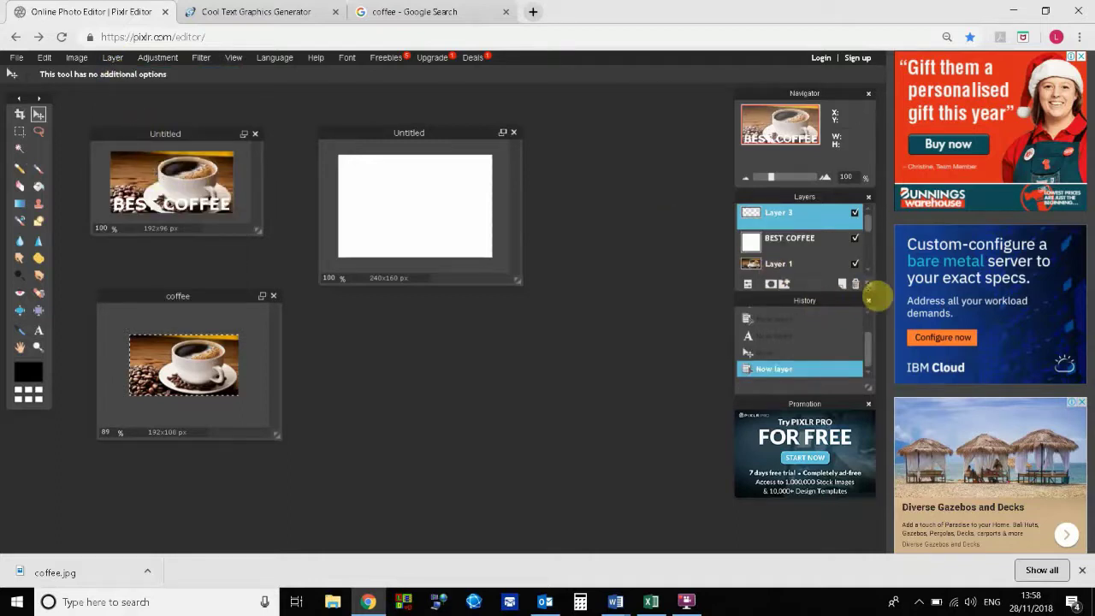
drag(869, 287, 863, 395)
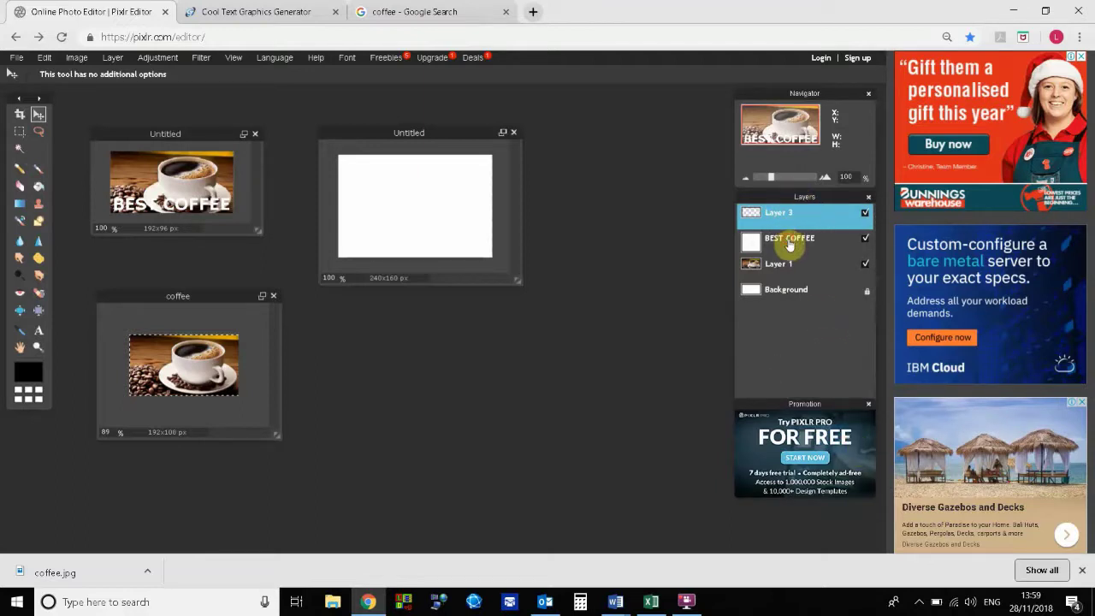
drag(789, 245, 864, 222)
Hide and show the BEST COFFEE layer repeatedly to check what it contributes to the graphic.
click(865, 215)
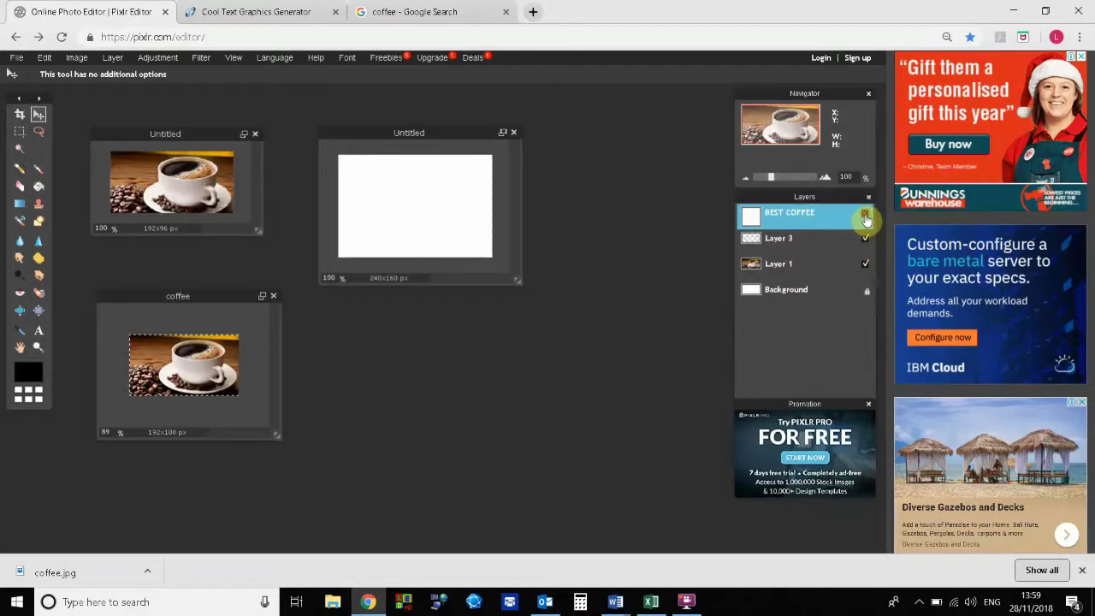
click(865, 214)
click(864, 215)
click(865, 214)
click(865, 215)
click(864, 214)
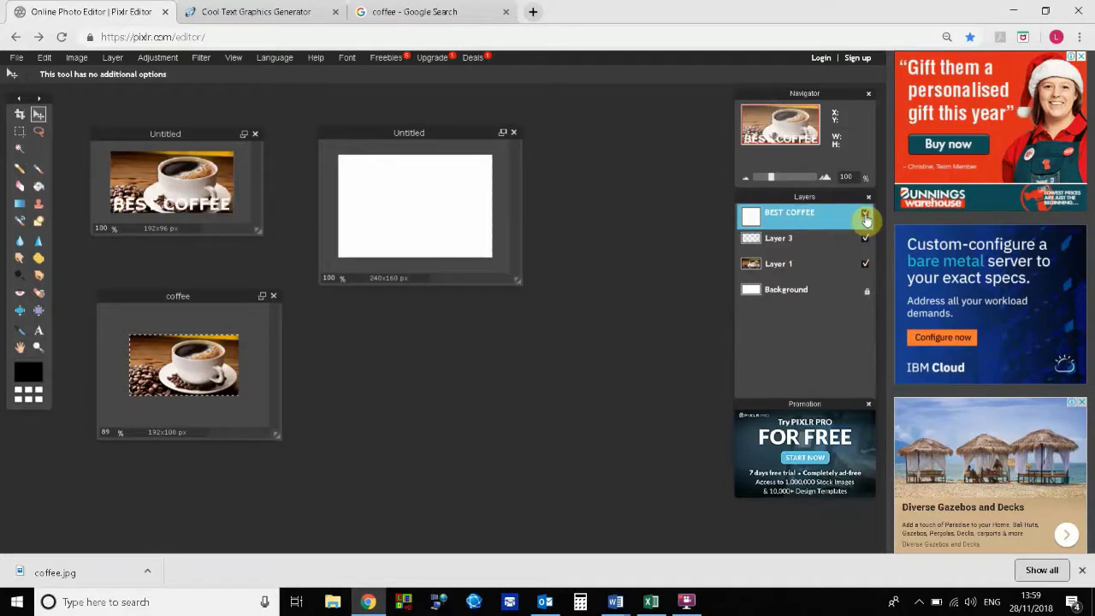
Select Layer 3 and Layer 1 in turn, and switch Layer 1's visibility off and on to check its content.
click(796, 247)
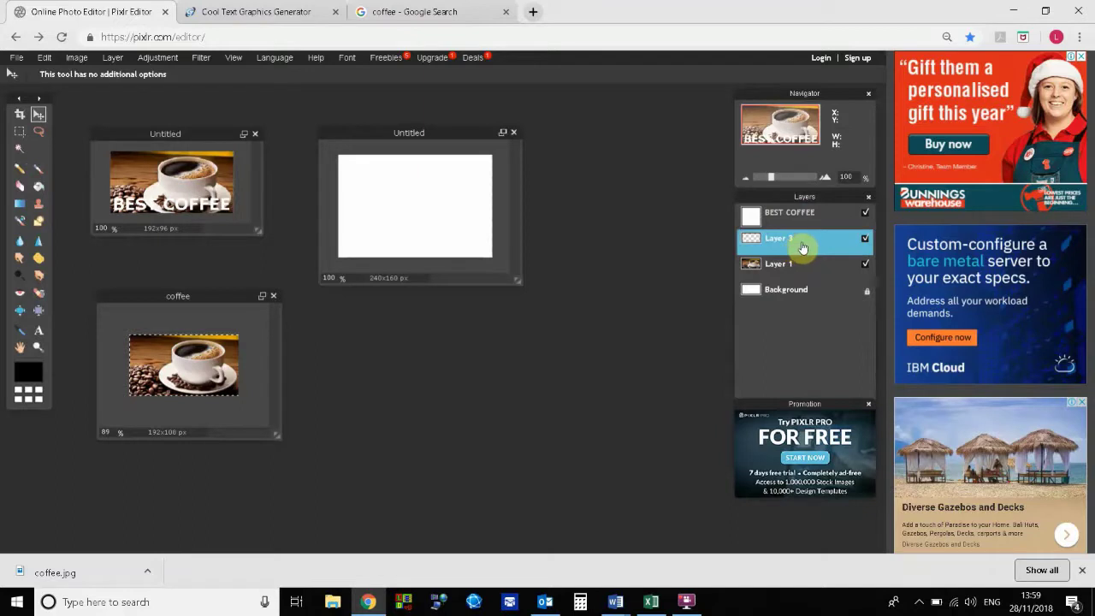
click(796, 265)
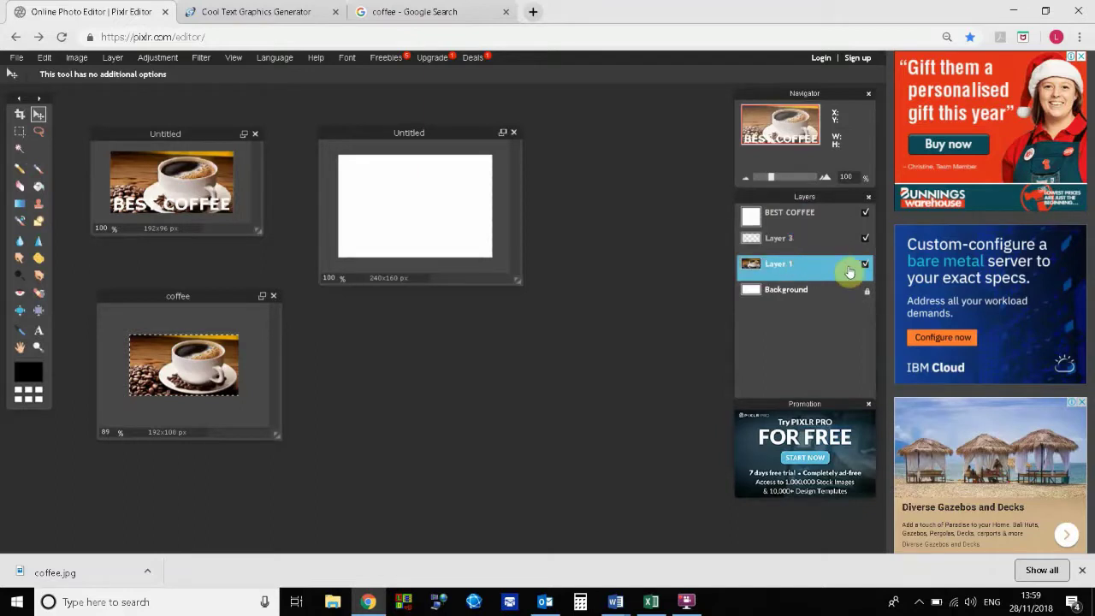
click(864, 267)
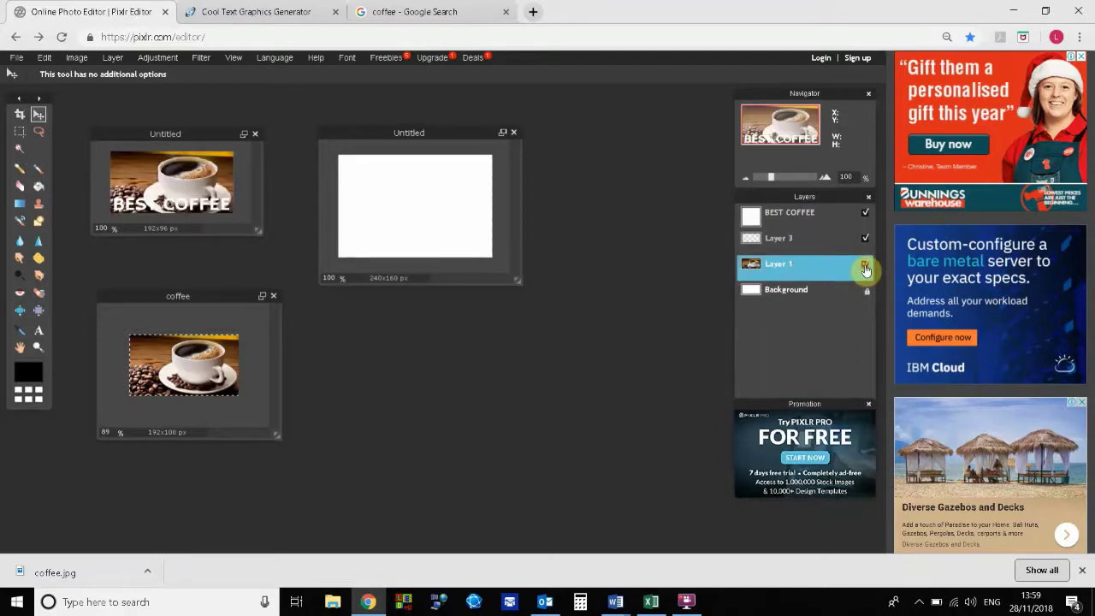
click(864, 267)
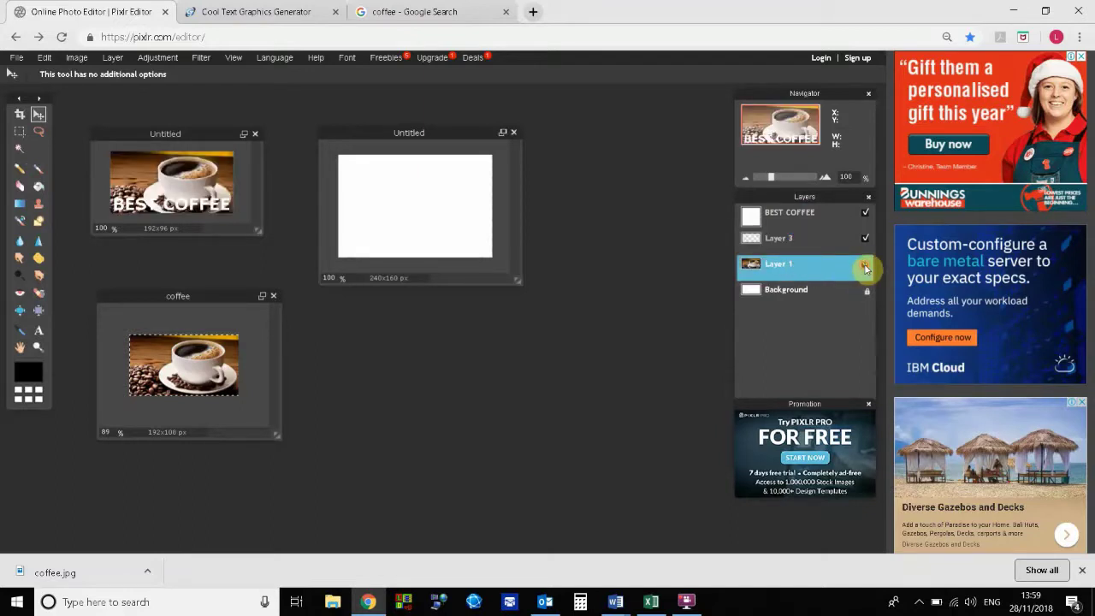
Draw a filled black rectangle on Layer 3 as a band across the upper part of the coffee picture.
click(800, 242)
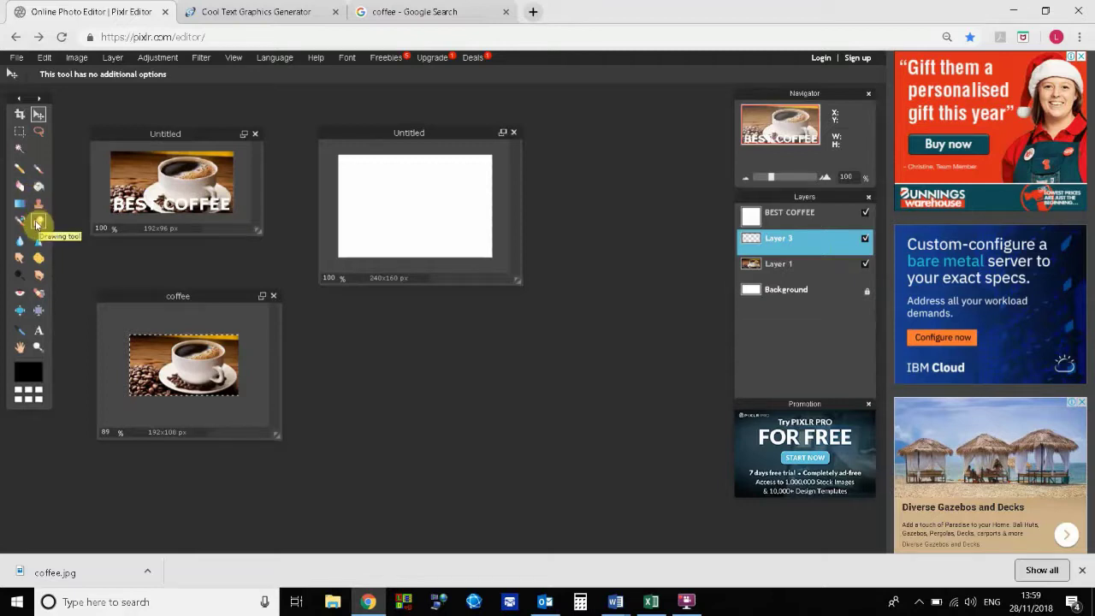
click(37, 223)
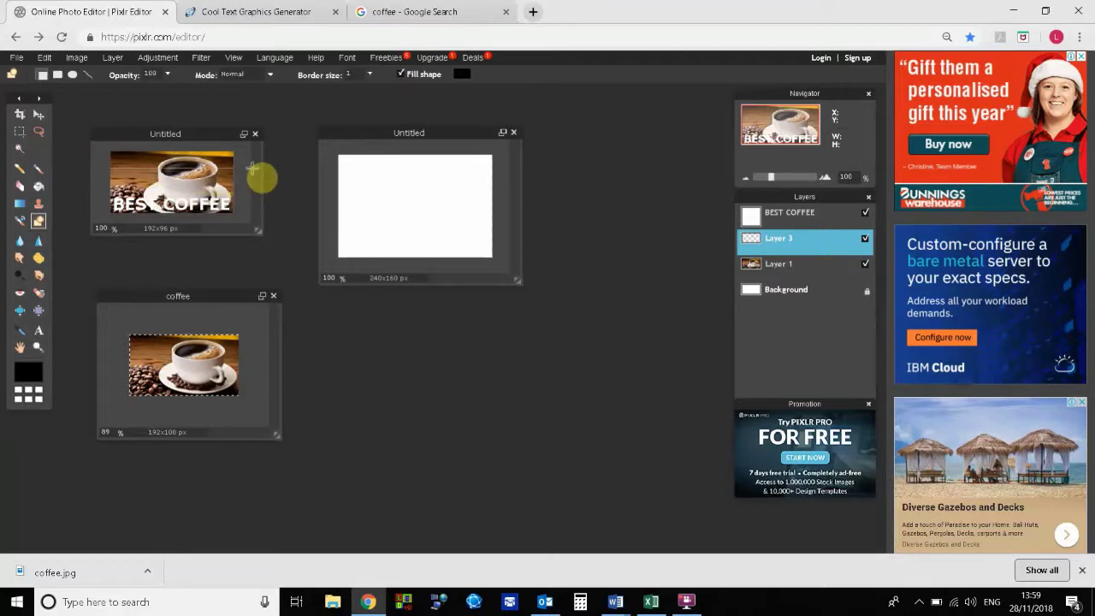
drag(253, 169, 254, 174)
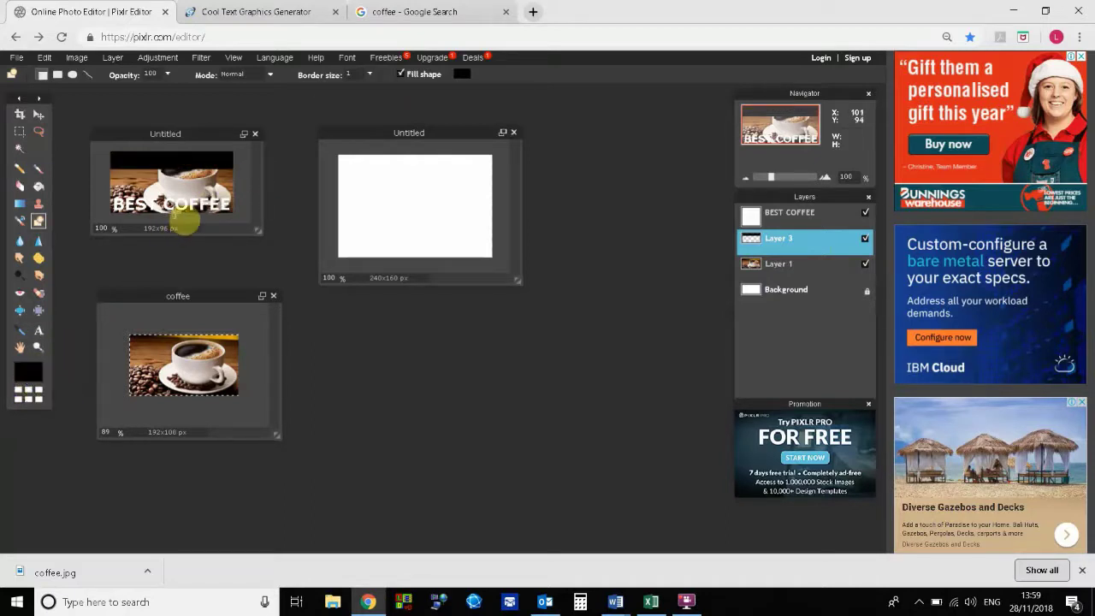
Move the BEST COFFEE text layer straight up until it sits on the black band.
click(797, 220)
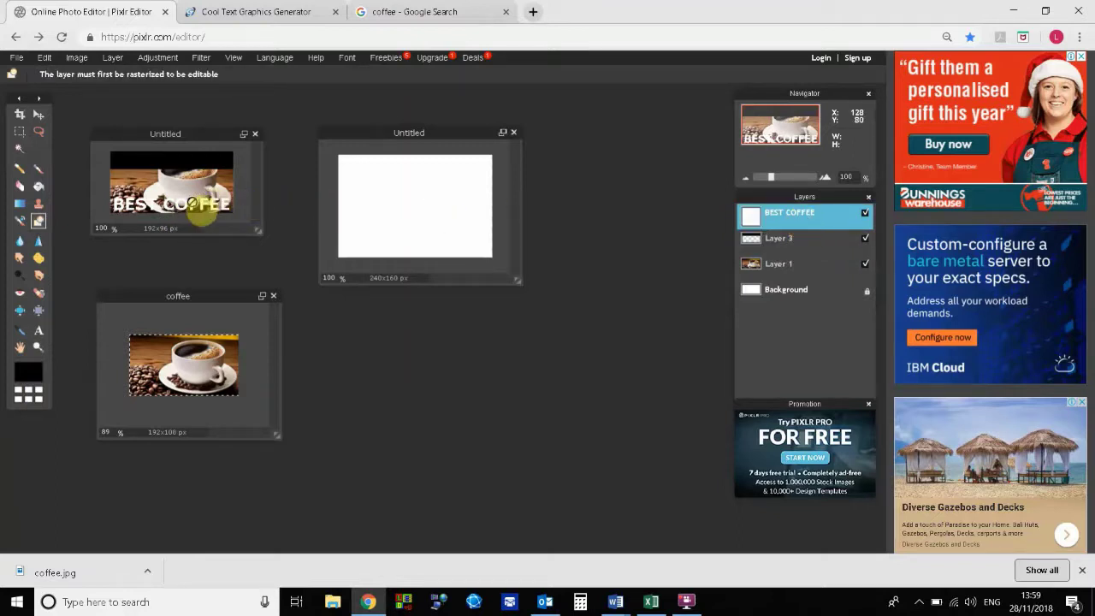
click(38, 113)
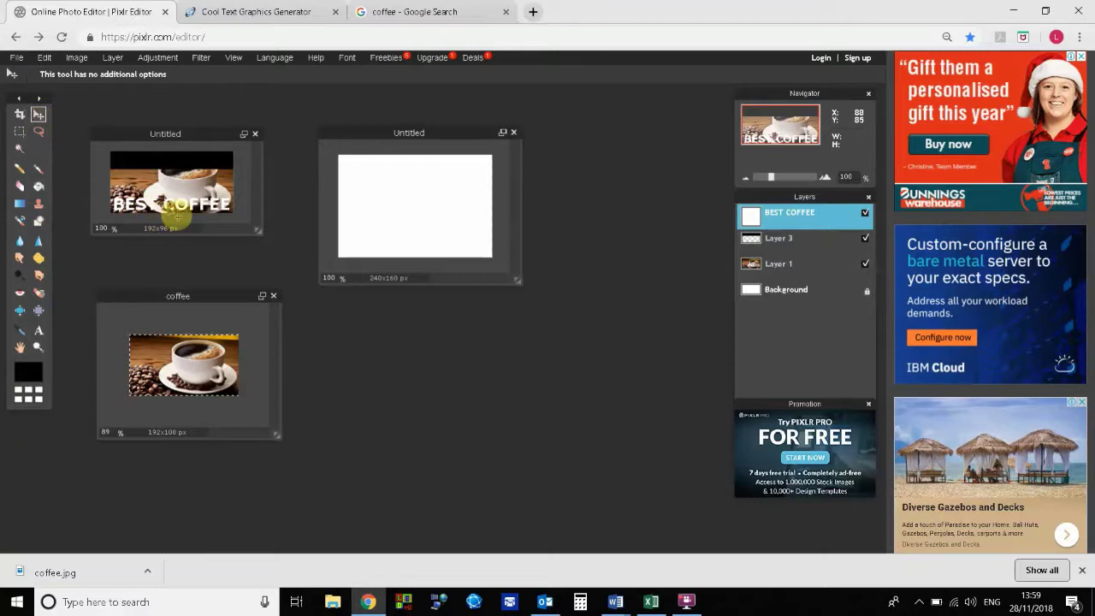
key(Up)
key(Up)
key(Up)
key(Up)
key(Up)
key(Up)
key(Up)
key(Up)
key(Up)
key(Up)
key(Up)
key(Up)
key(Up)
key(Up)
key(Up)
key(Up)
key(Up)
key(Up)
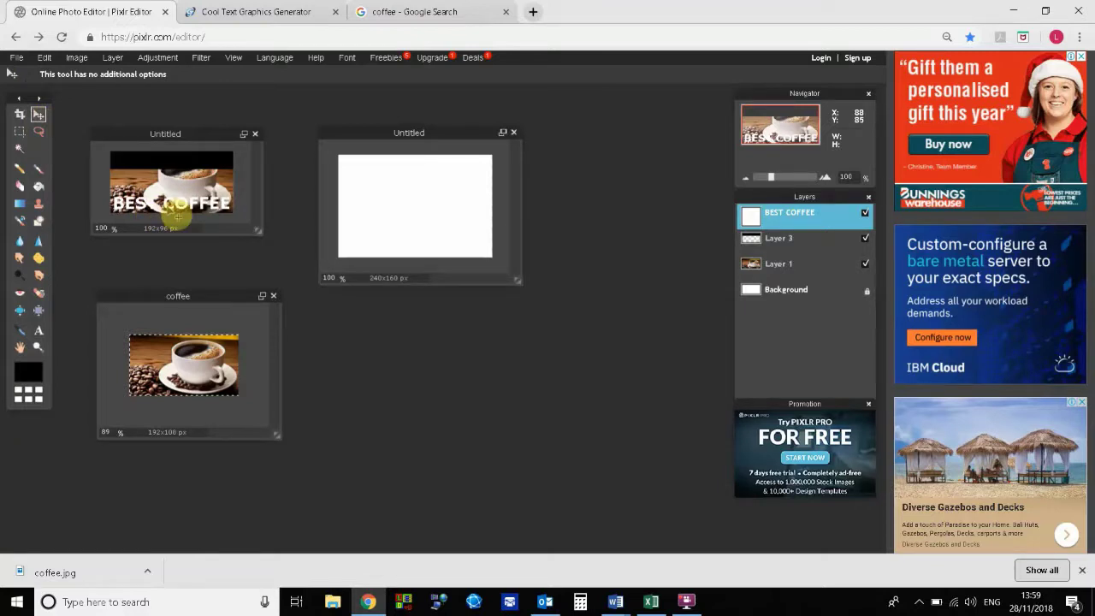
key(Up)
key(Up)
key(Up)
key(Up)
key(Up)
key(Up)
key(Up)
key(Up)
key(Up)
key(Up)
key(Up)
key(Up)
key(Up)
key(Up)
key(Up)
key(Up)
key(Up)
key(Up)
key(Up)
key(Up)
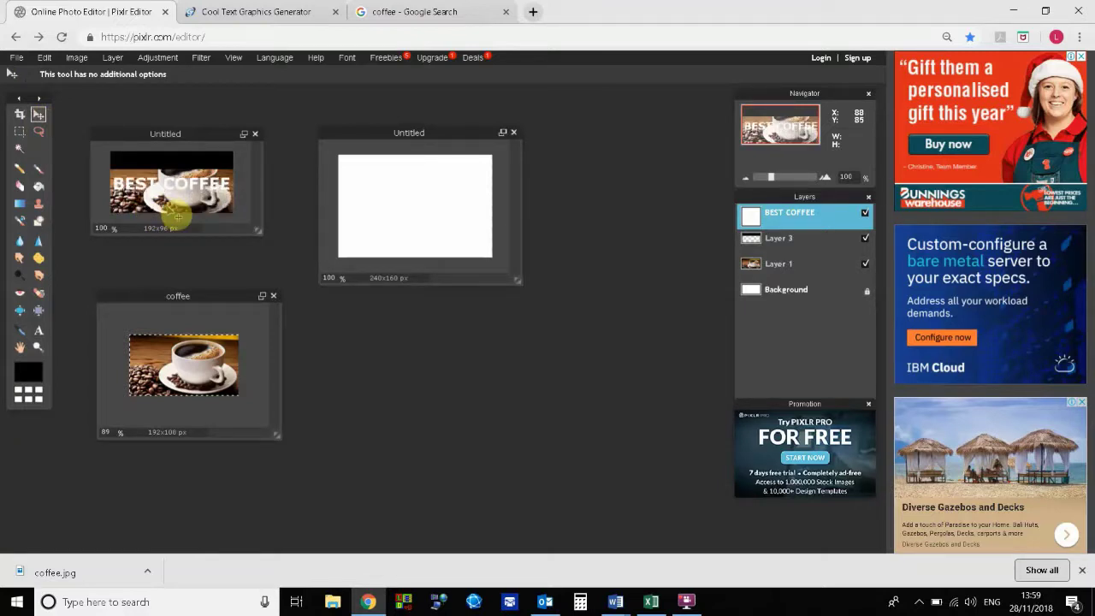
key(Up)
key(Up)
key(Up)
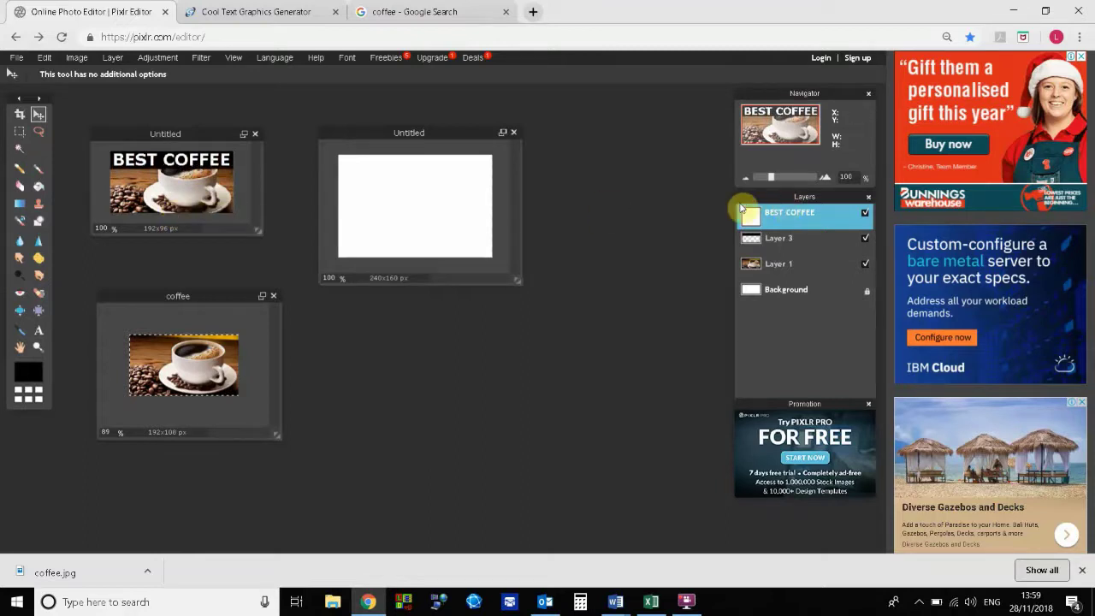
Shift the coffee picture on Layer 1 down so the cup's rim shows beneath the black band.
click(790, 271)
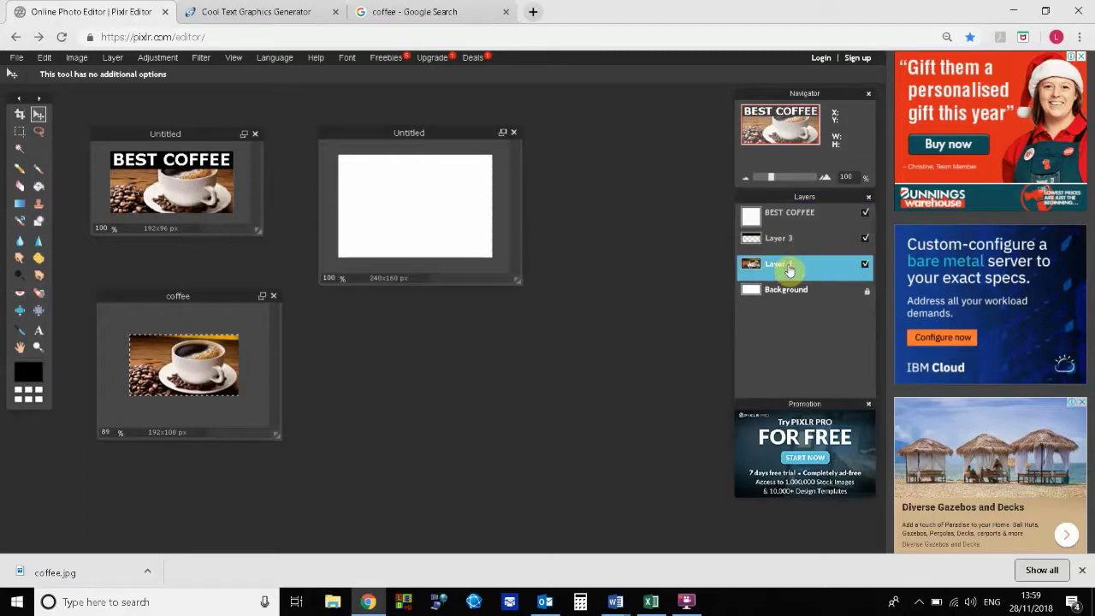
key(Up)
key(Up)
key(Up)
key(Up)
key(Up)
key(Up)
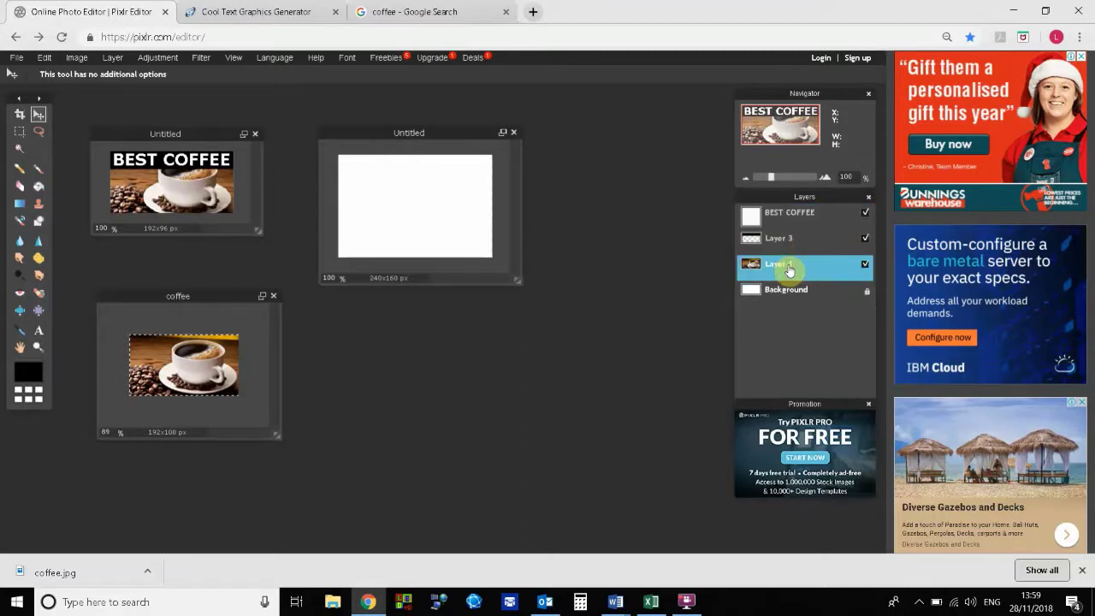
key(Up)
key(Up)
key(Up)
key(Up)
key(Up)
key(Up)
key(Up)
key(Up)
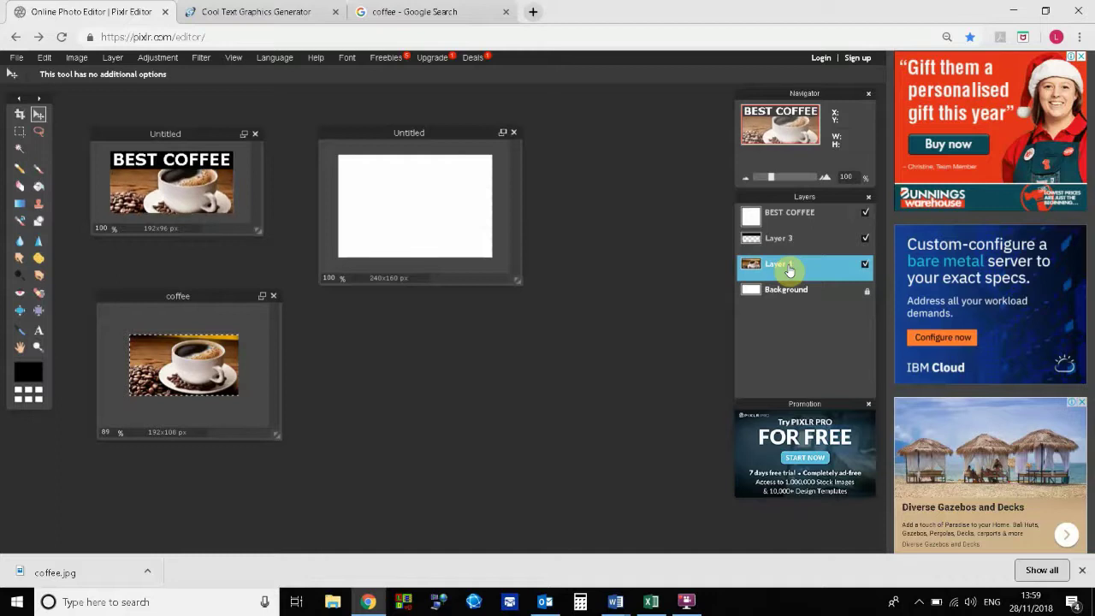
key(Up)
key(Up)
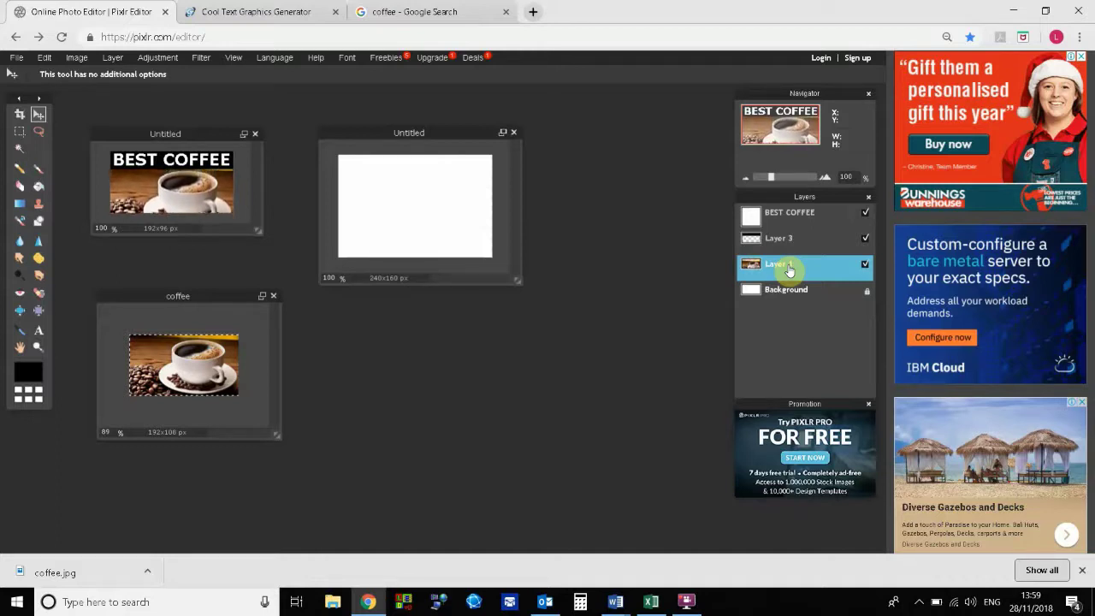
key(Up)
key(Up)
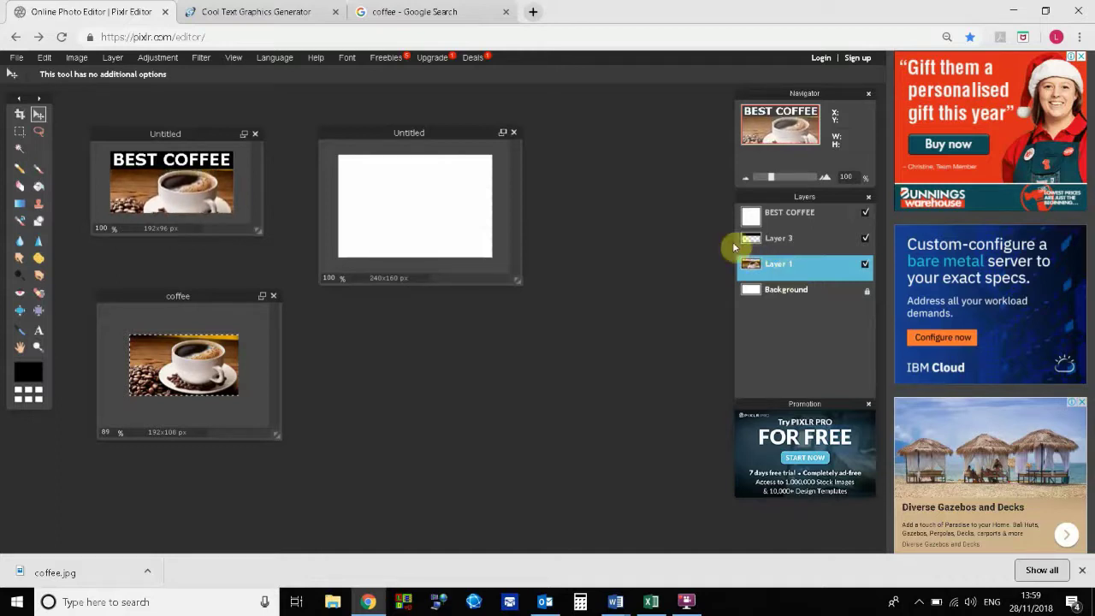
Change the BEST COFFEE text color to bright yellow, e5ff00.
click(37, 330)
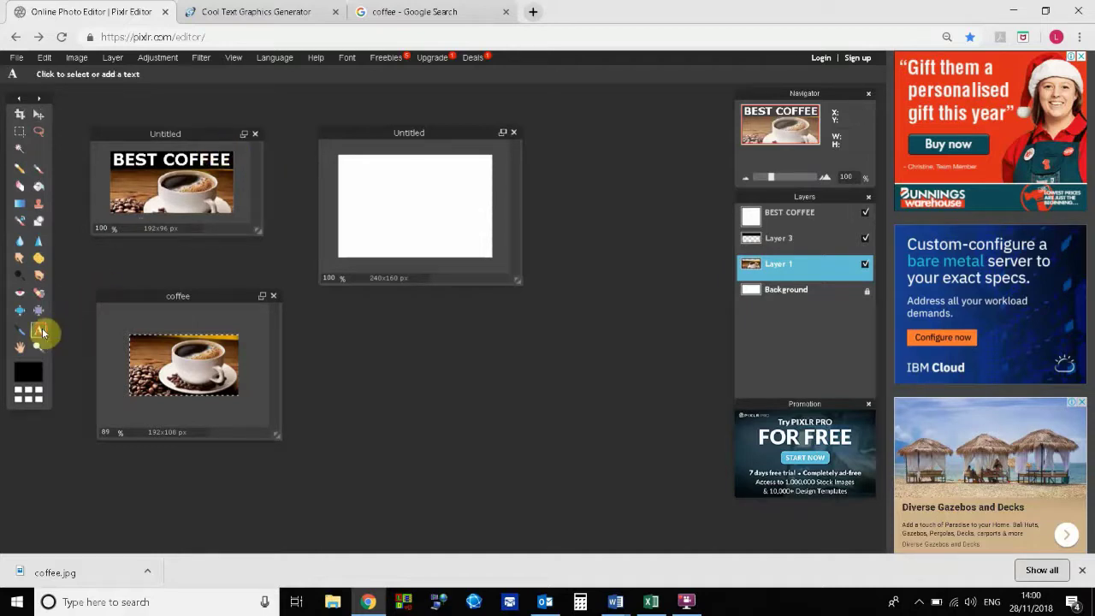
click(804, 214)
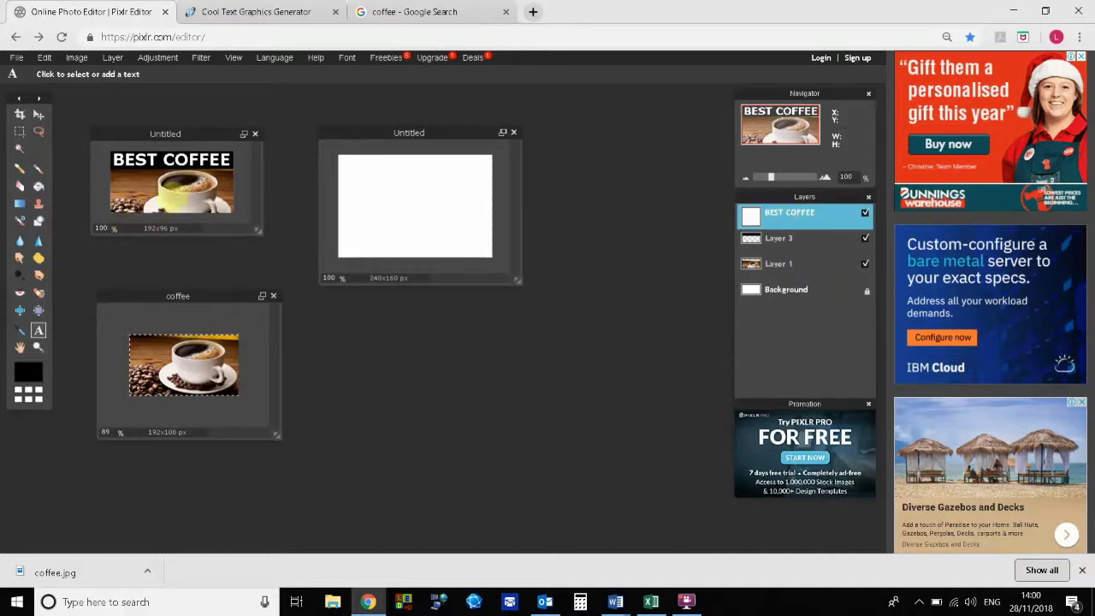
click(177, 162)
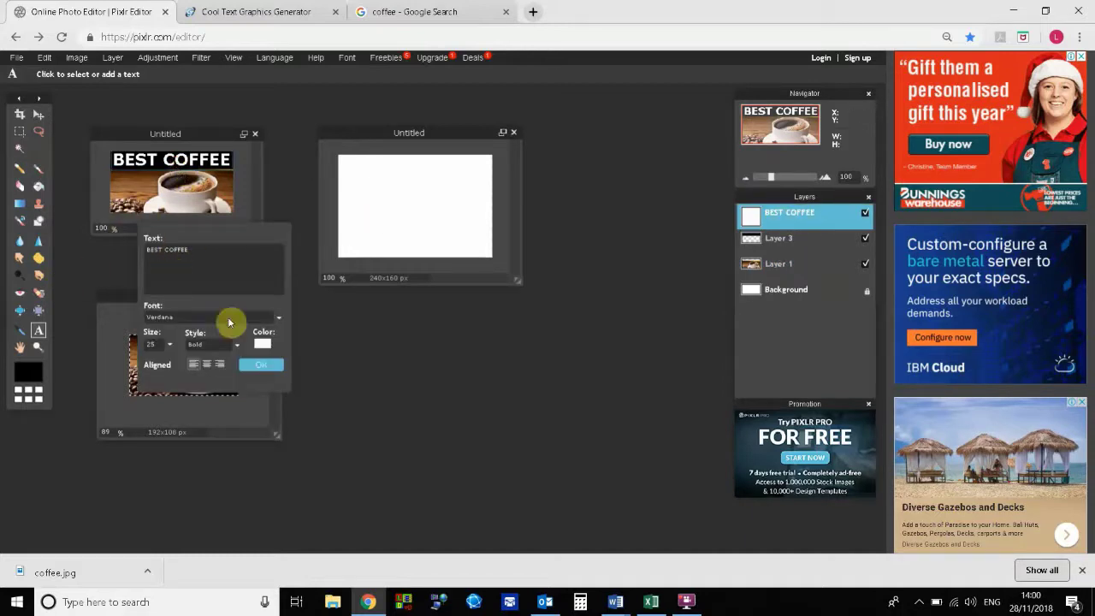
click(262, 343)
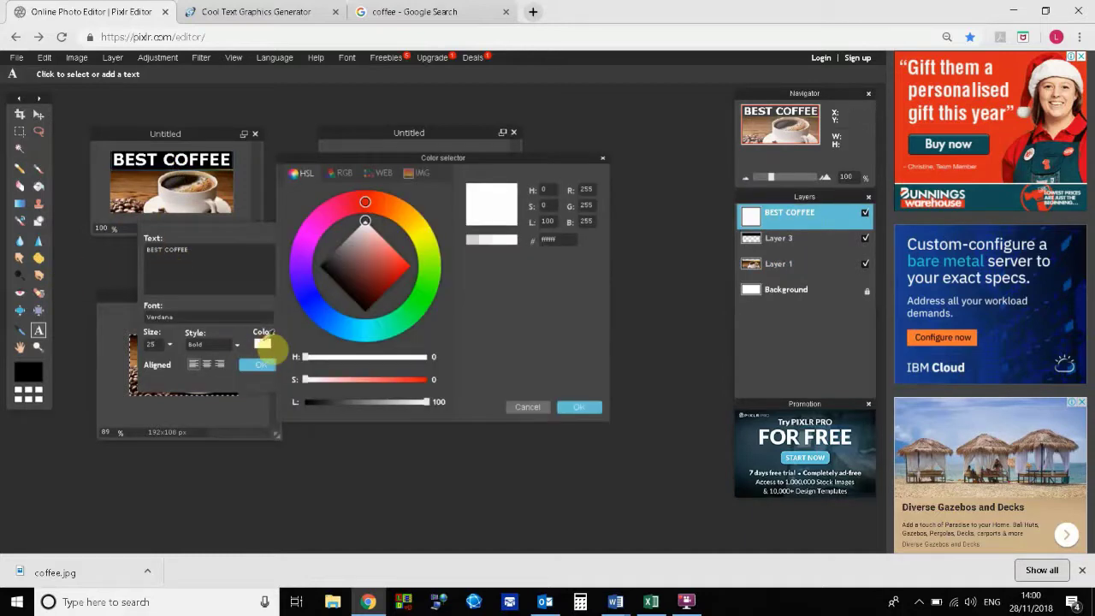
click(419, 240)
drag(398, 267, 424, 265)
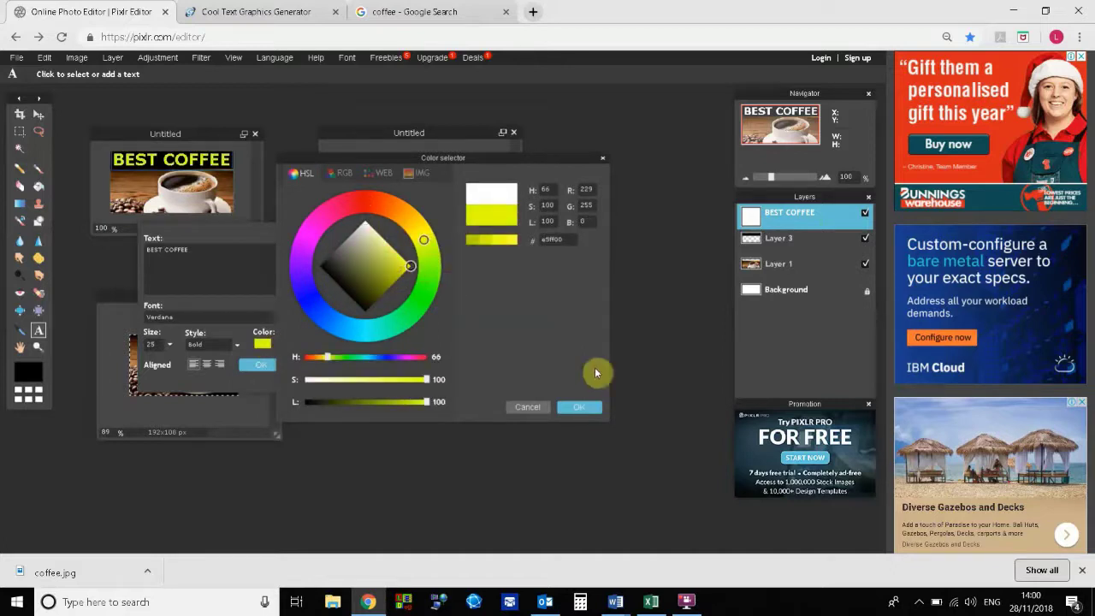
click(583, 408)
click(253, 364)
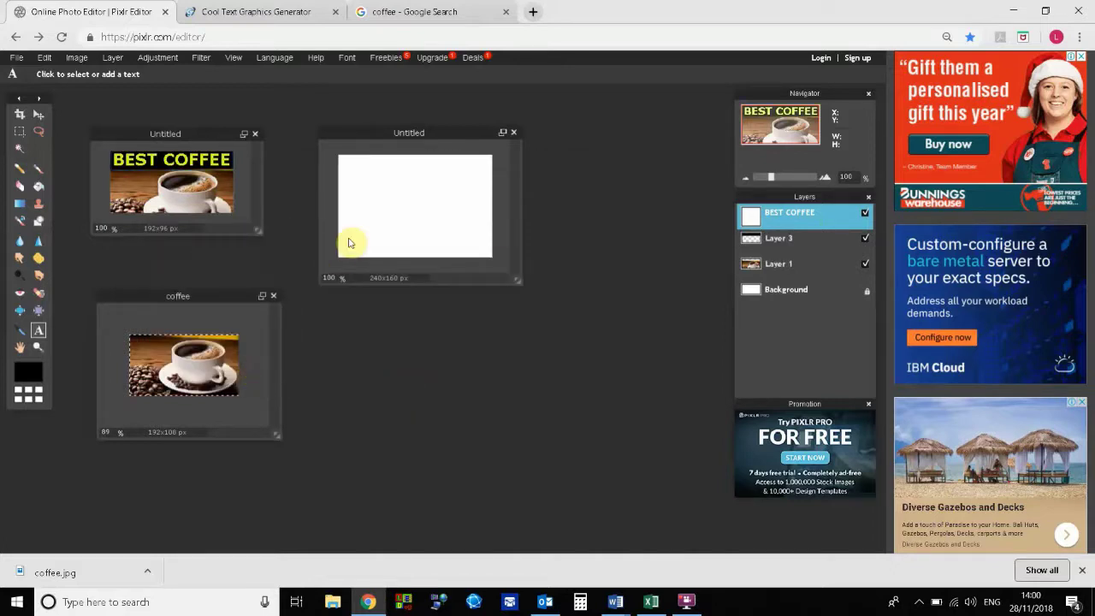
Save the graphic to Downloads as COFFEE1 in JPEG format at quality 100, without overwriting the existing coffee.jpg.
click(18, 58)
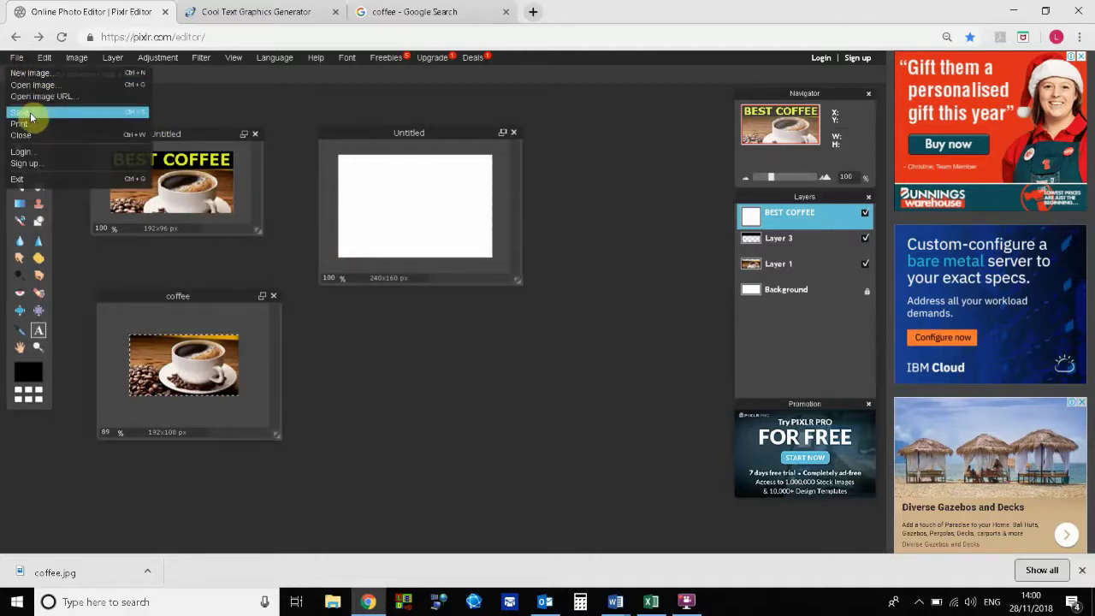
click(31, 117)
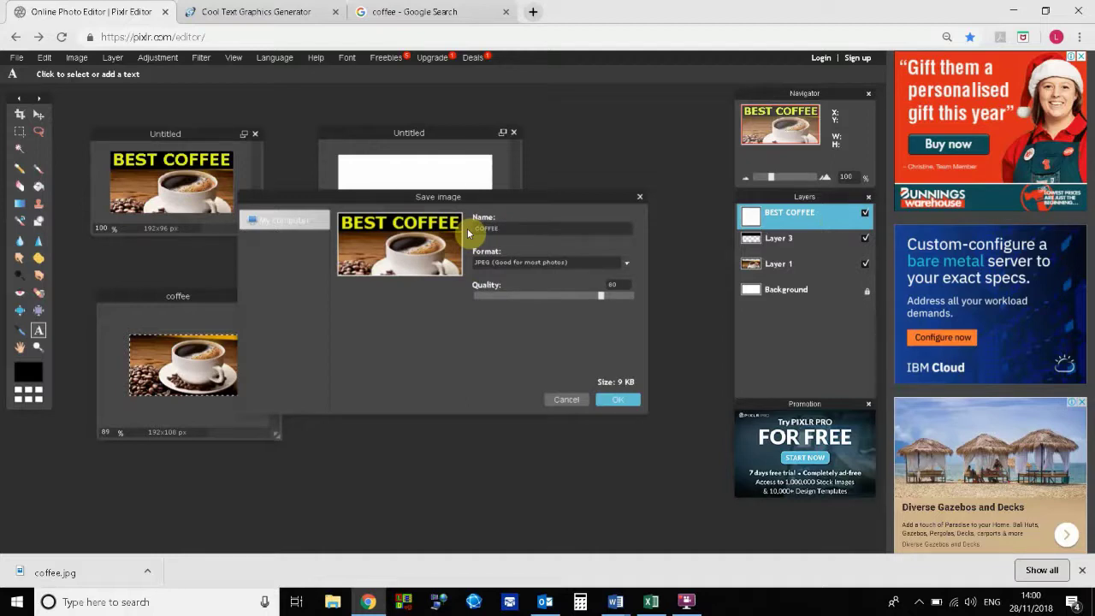
click(633, 295)
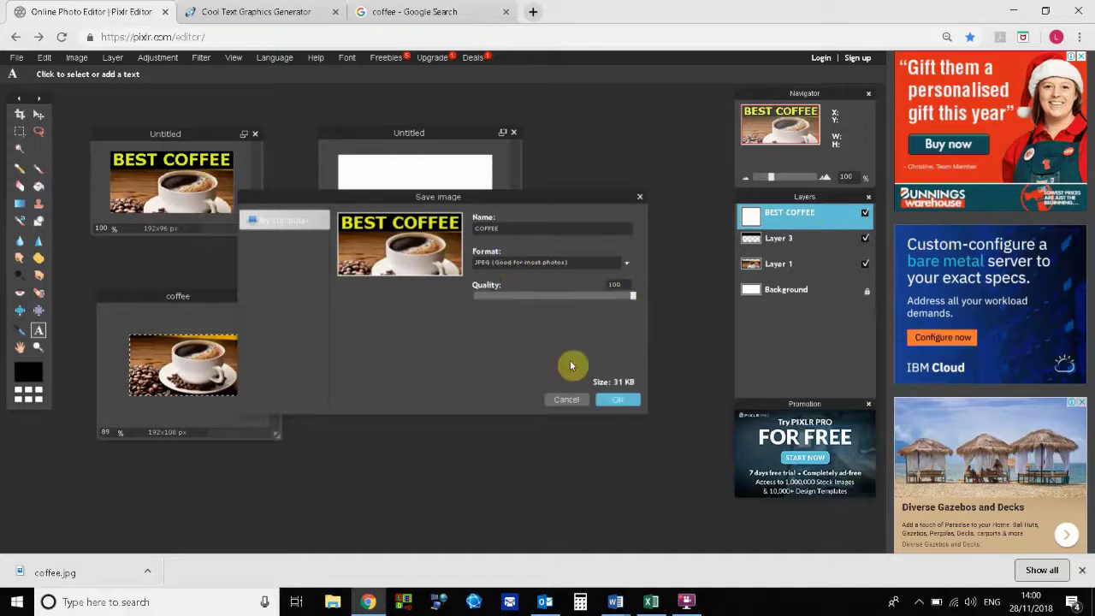
click(633, 405)
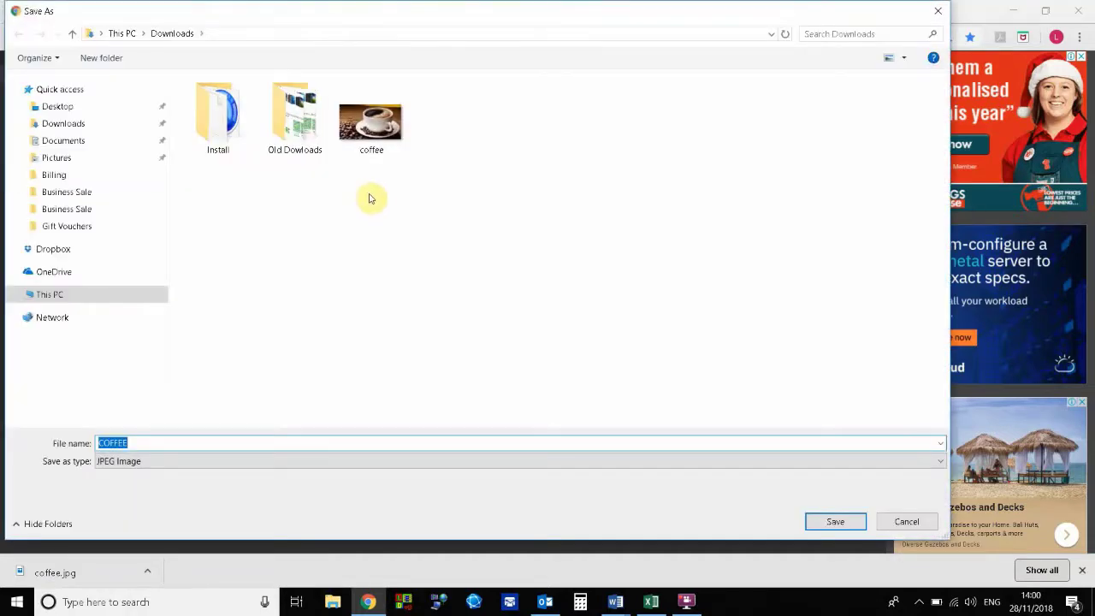
click(817, 517)
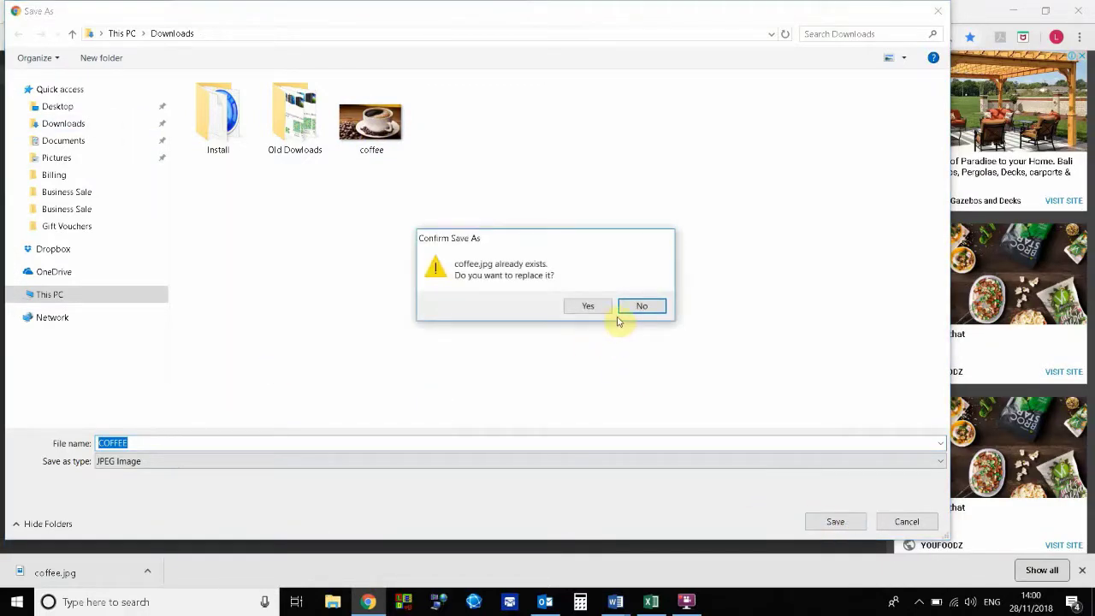
click(644, 308)
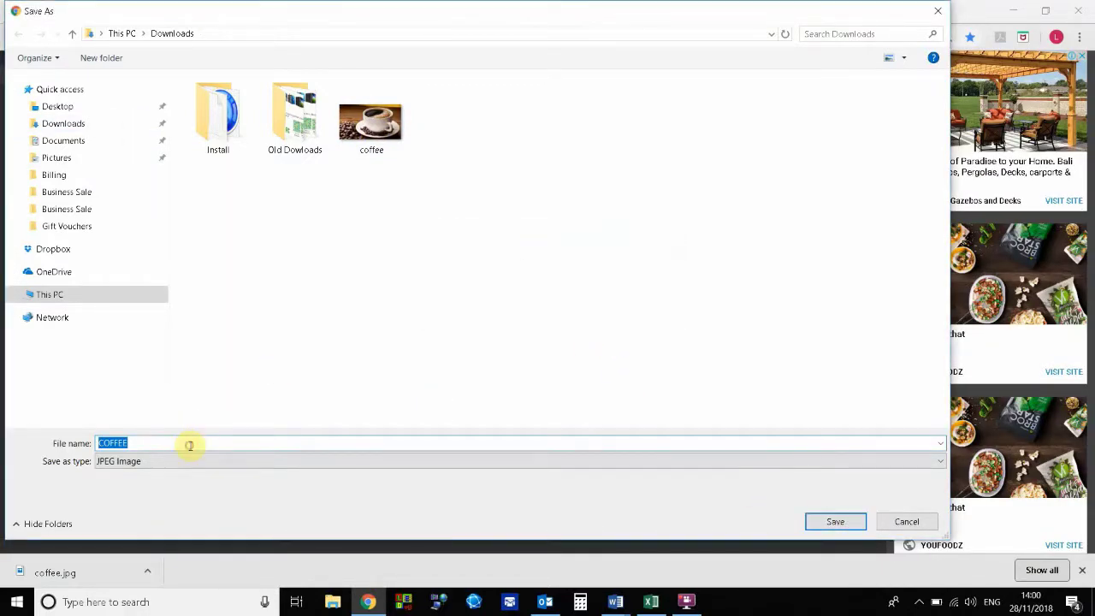
click(839, 524)
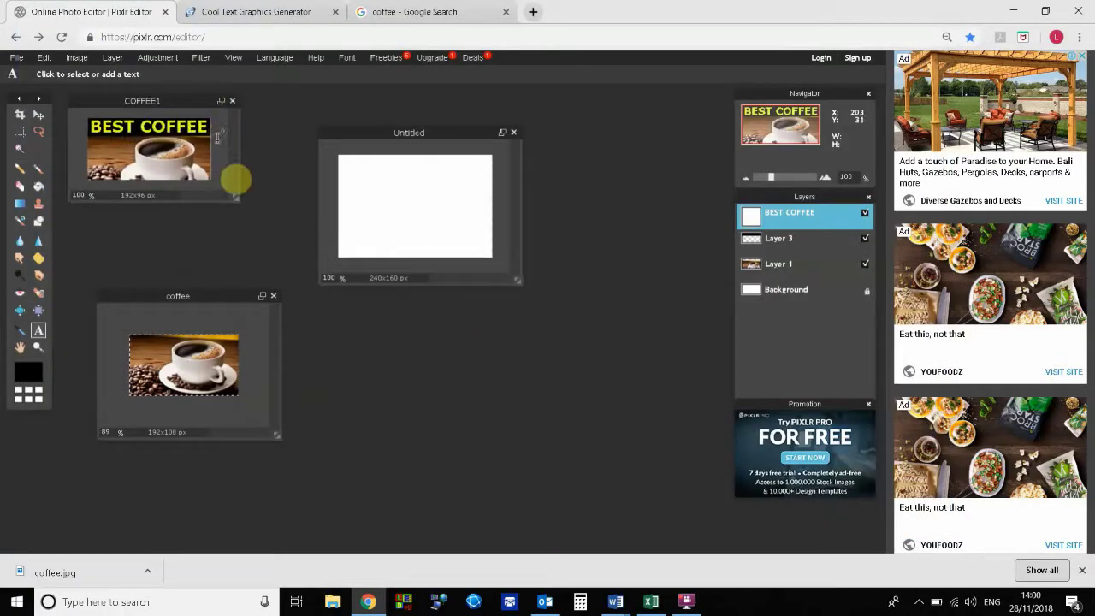
Enlarge the COFFEE1 image window and move the coffee image window up closer beneath it.
drag(245, 205, 277, 237)
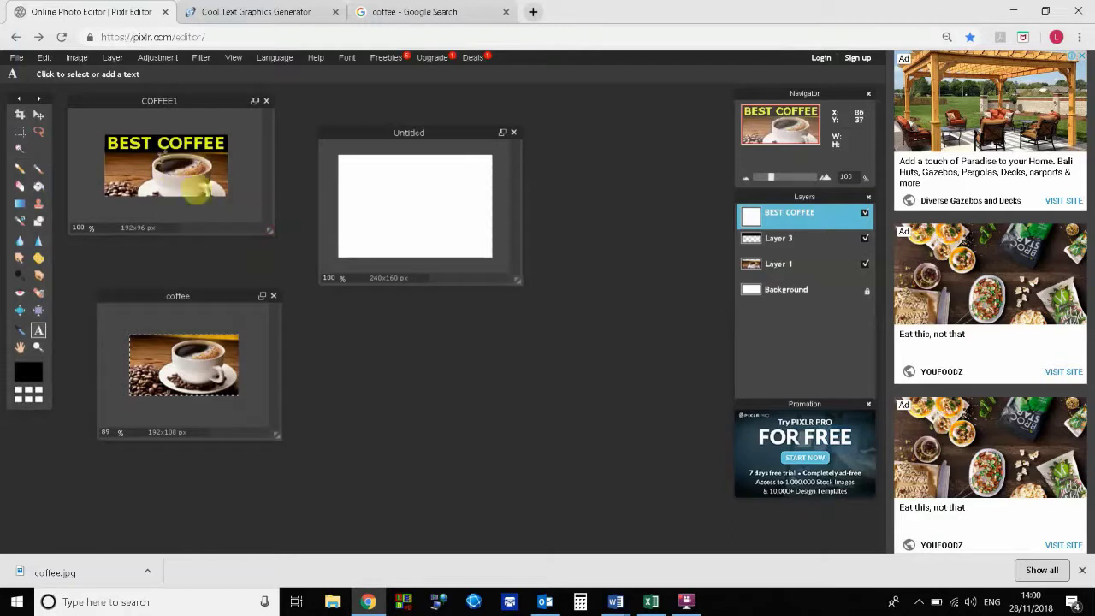
drag(228, 296, 218, 267)
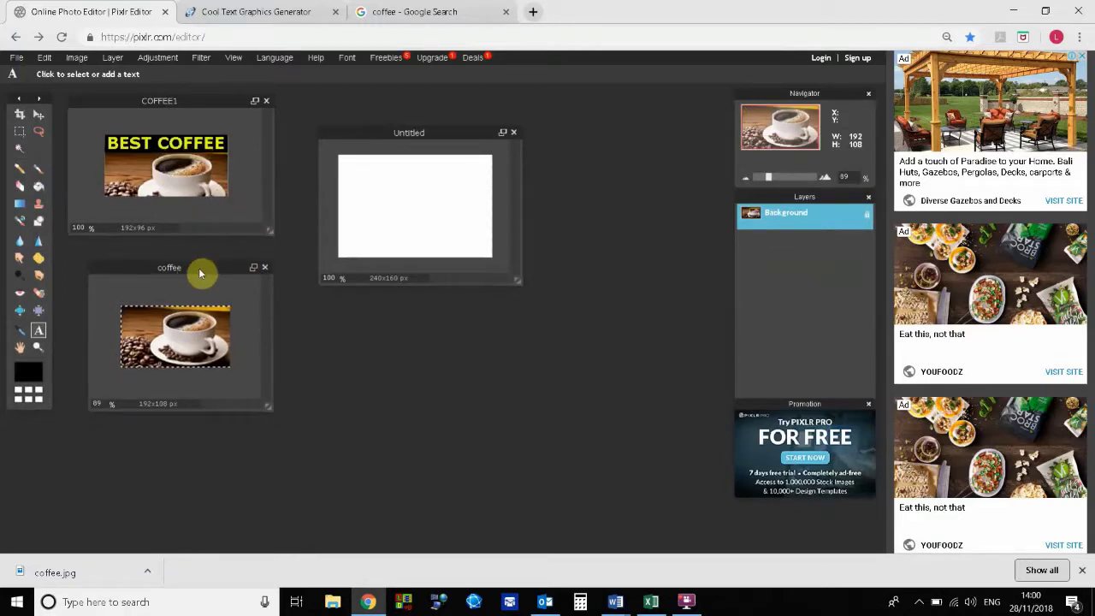
Switch to Cool Text Graphics Generator, choose the Keen text style and set the logo text to BEST COFFEE.
click(259, 12)
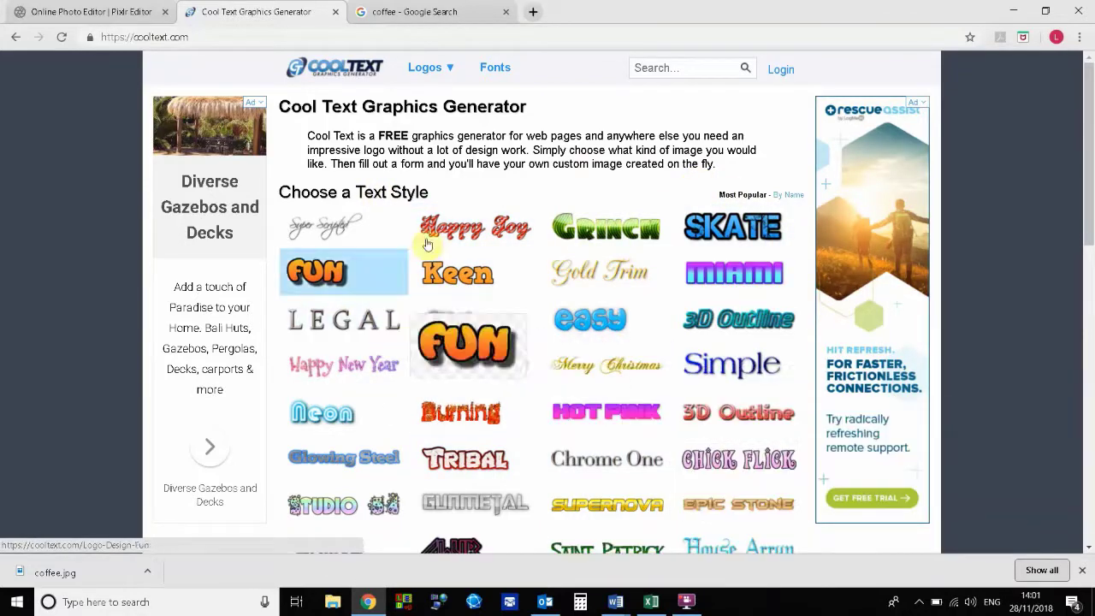
click(465, 278)
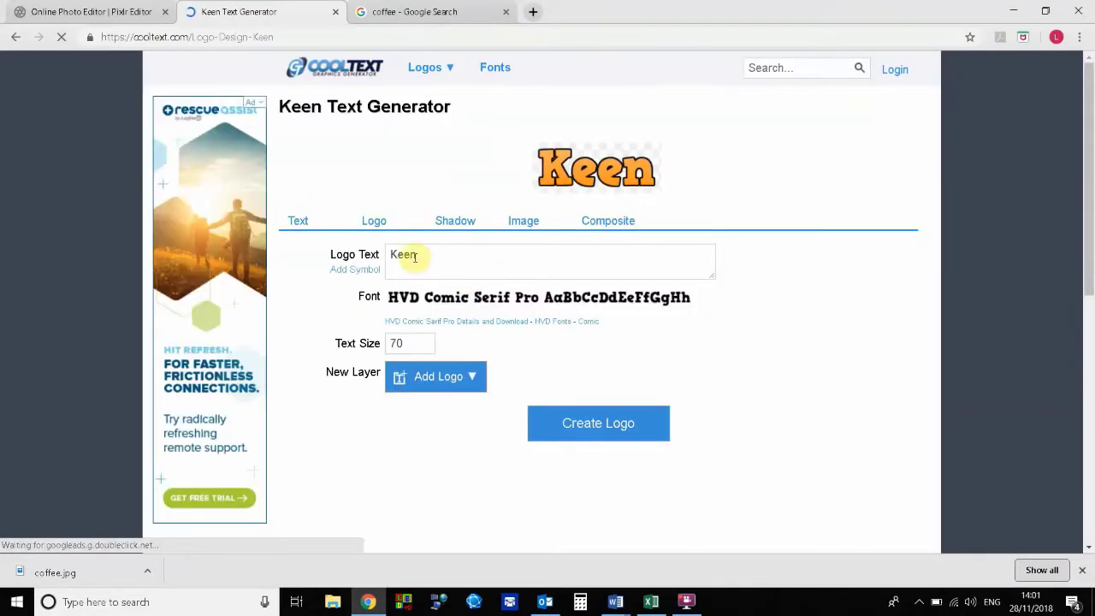
drag(421, 254, 391, 254)
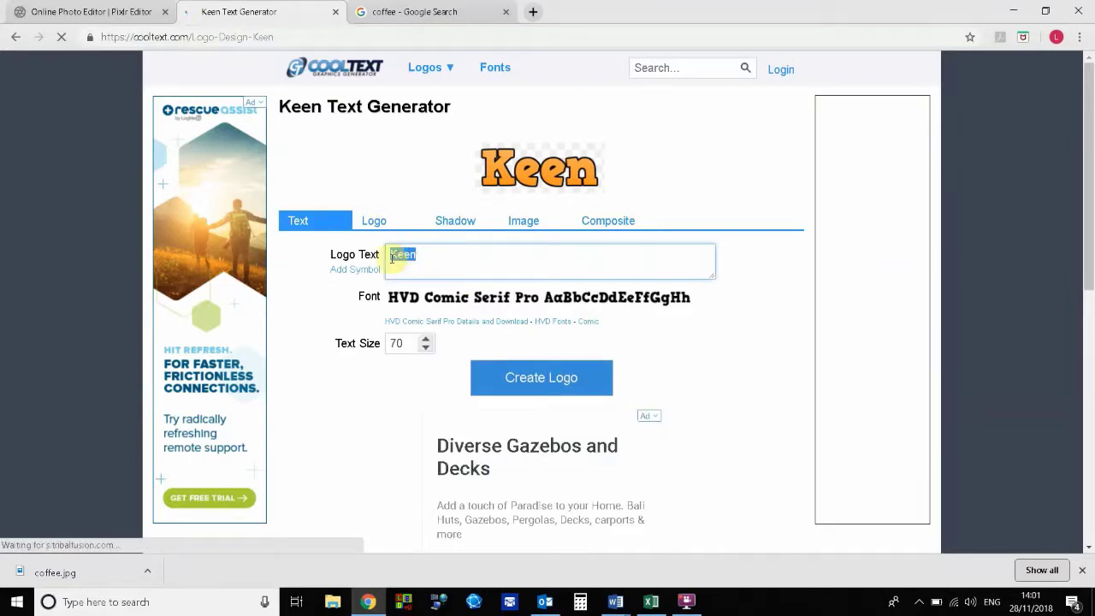
text(B)
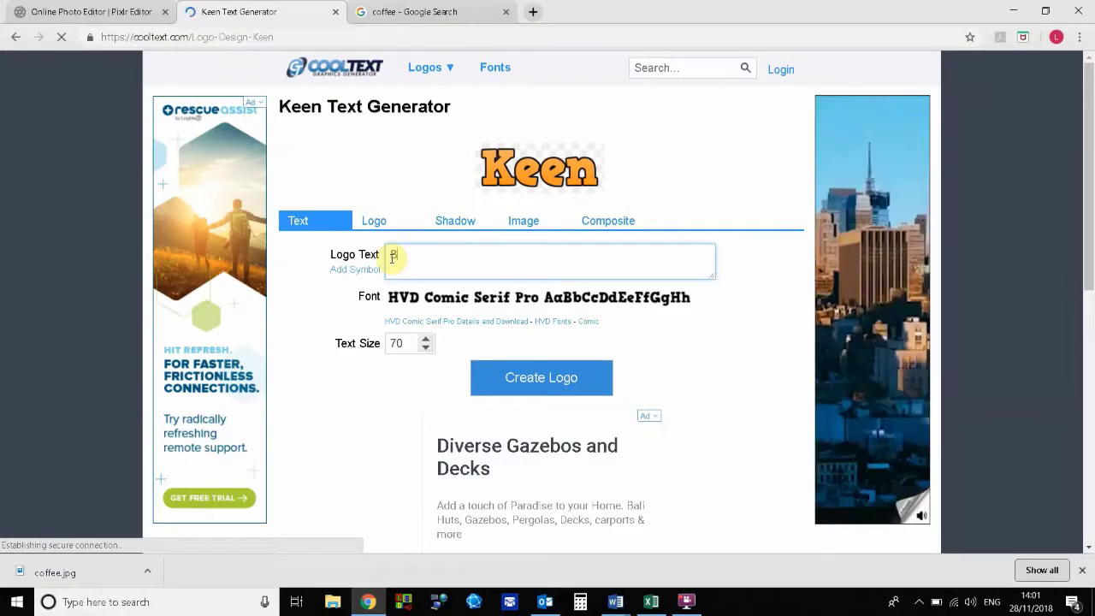
text(EST COFFEE)
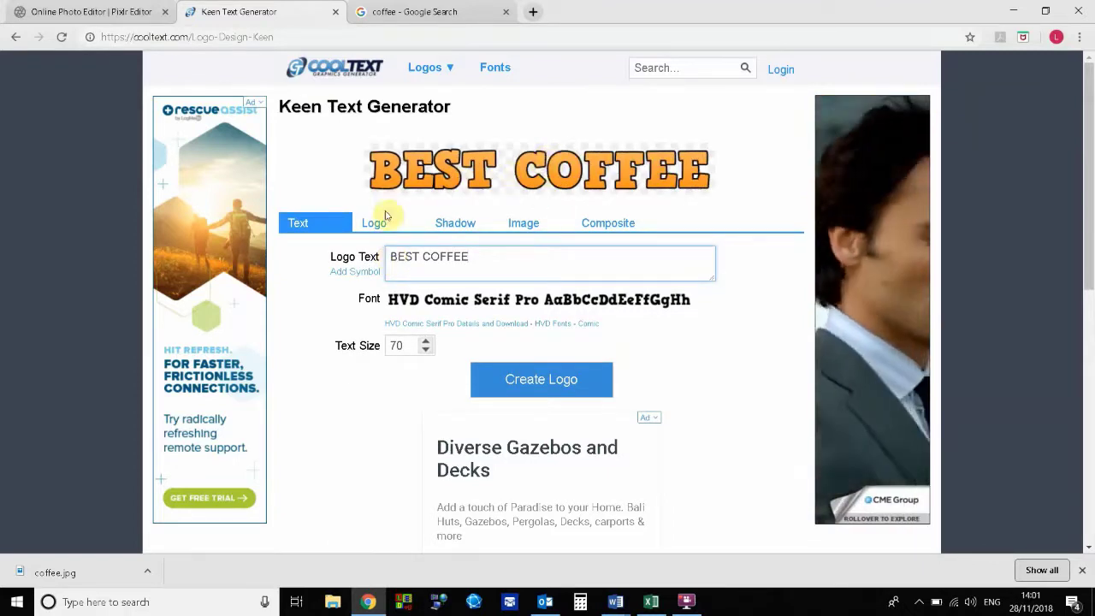
Set the start color of the BEST COFFEE logo to yellow, #EBDB00.
click(381, 227)
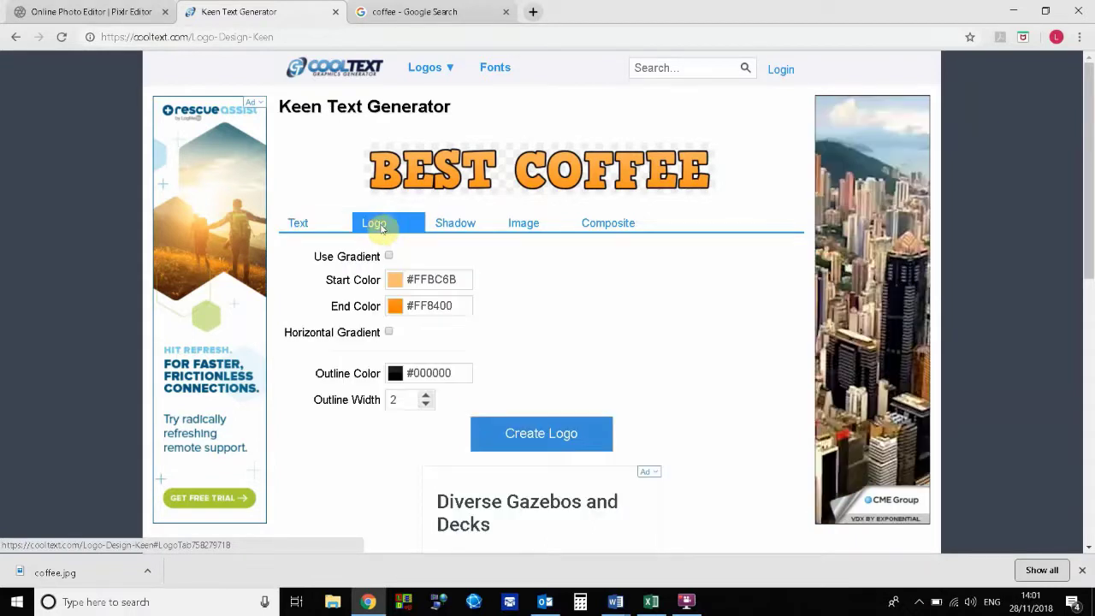
click(398, 282)
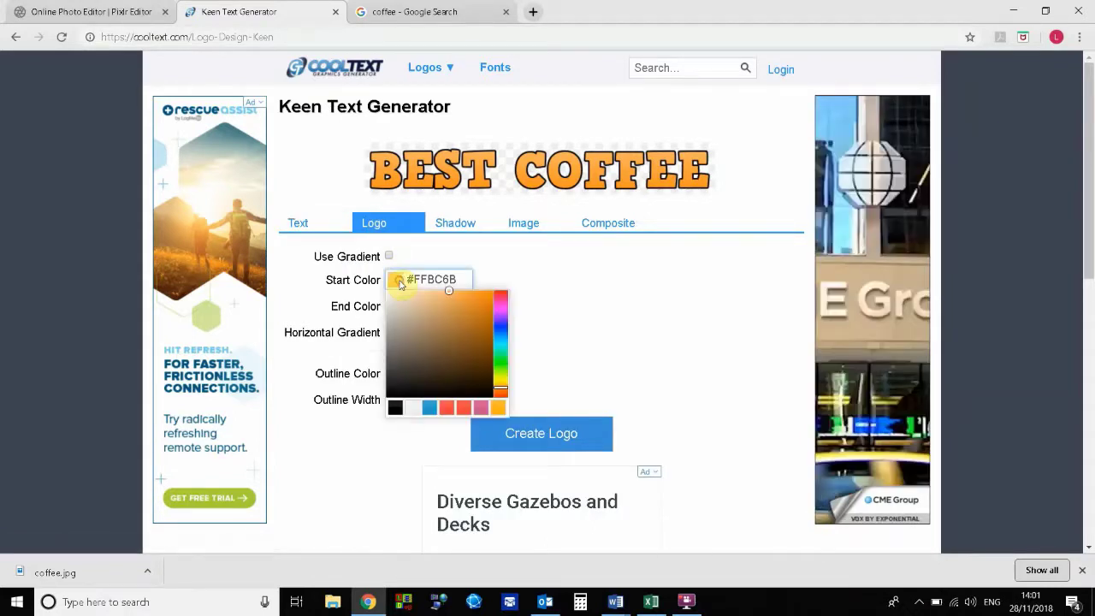
click(501, 383)
click(482, 317)
click(491, 300)
click(564, 303)
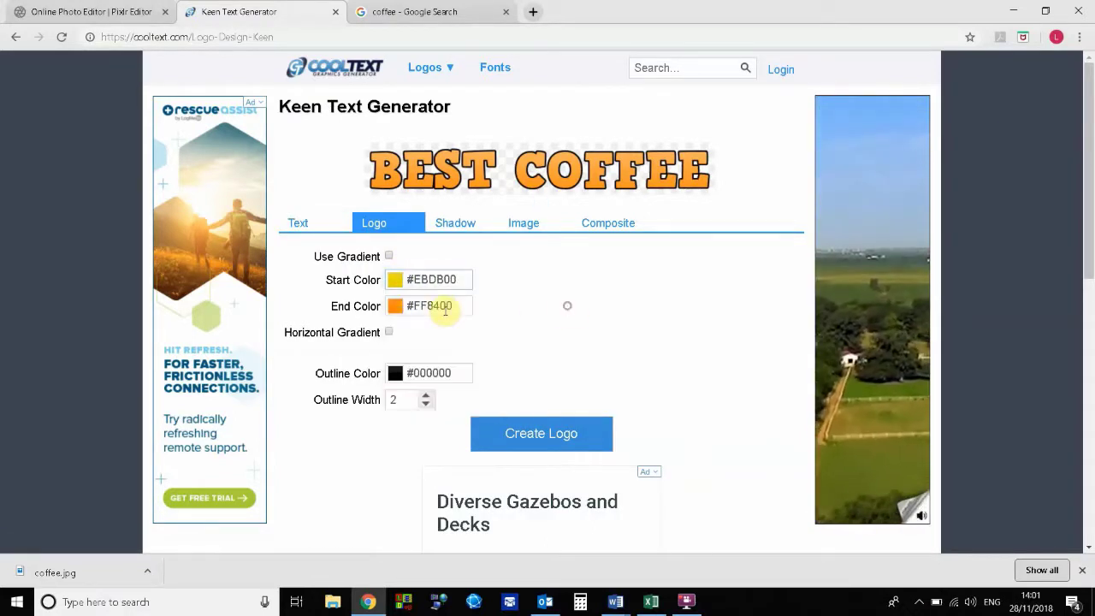
Set the logo's end color to orange, #F07A1A.
click(396, 305)
mouse_move(487, 348)
mouse_down()
mouse_move(489, 335)
mouse_move(496, 359)
mouse_up()
drag(504, 403, 502, 416)
drag(493, 360, 468, 325)
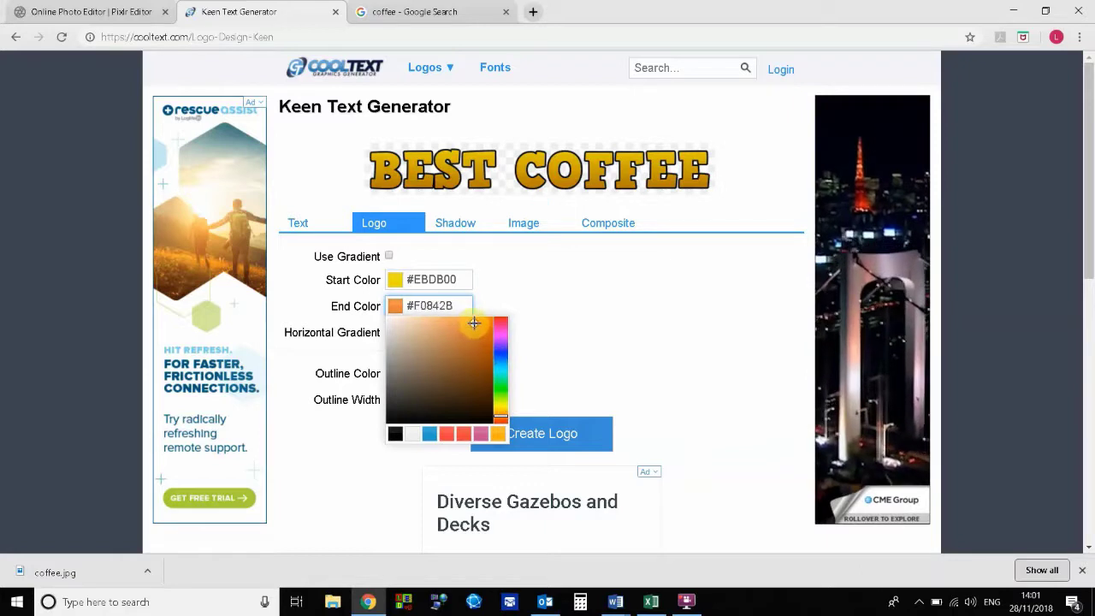
click(647, 321)
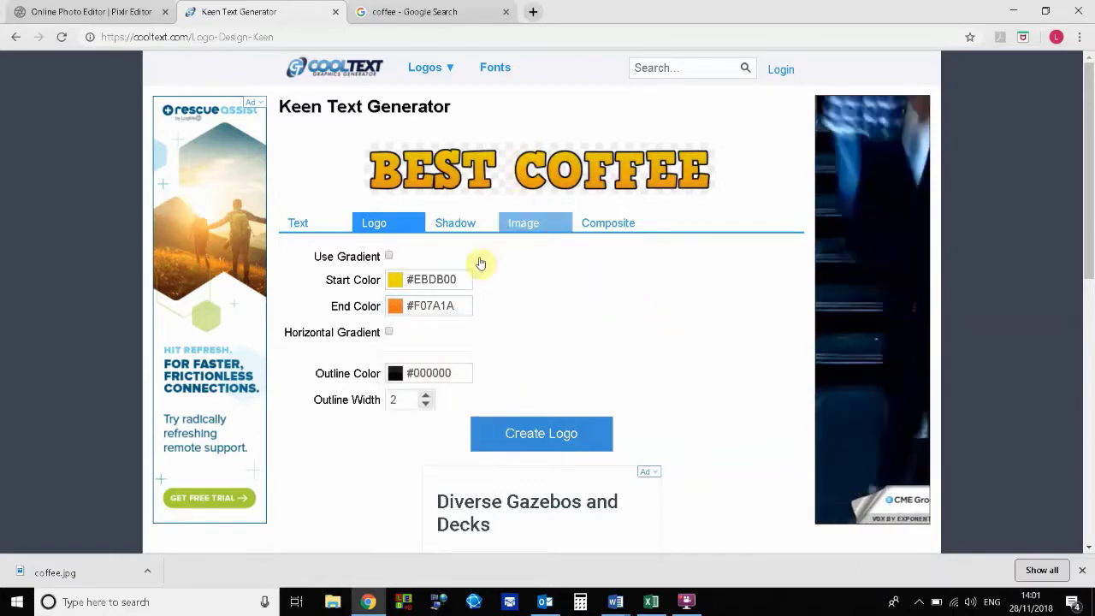
Create the BEST COFFEE logo and download the generated image.
click(544, 435)
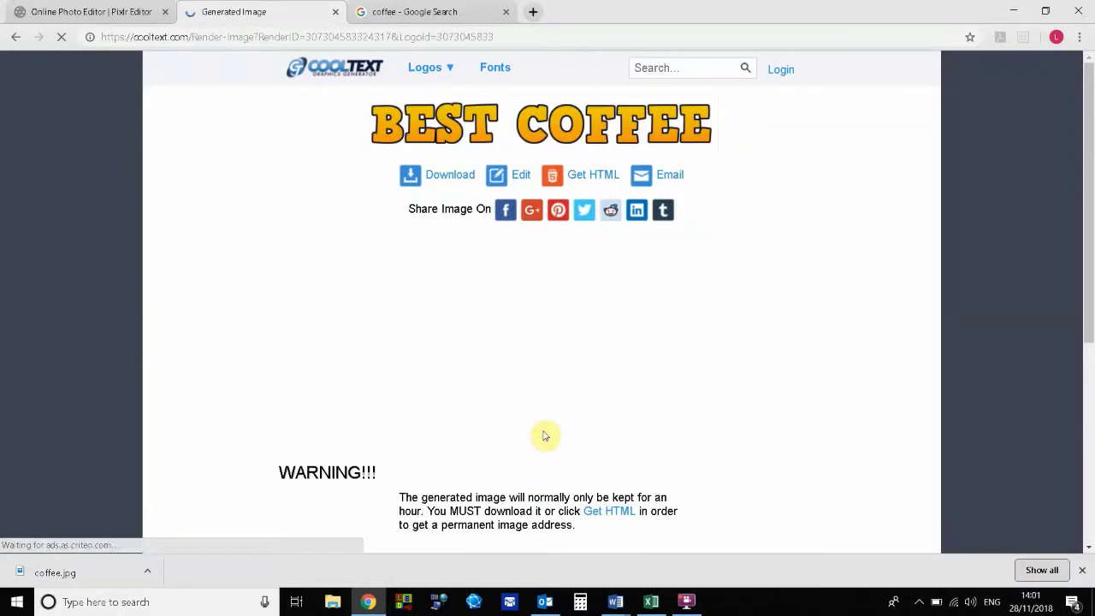
click(448, 176)
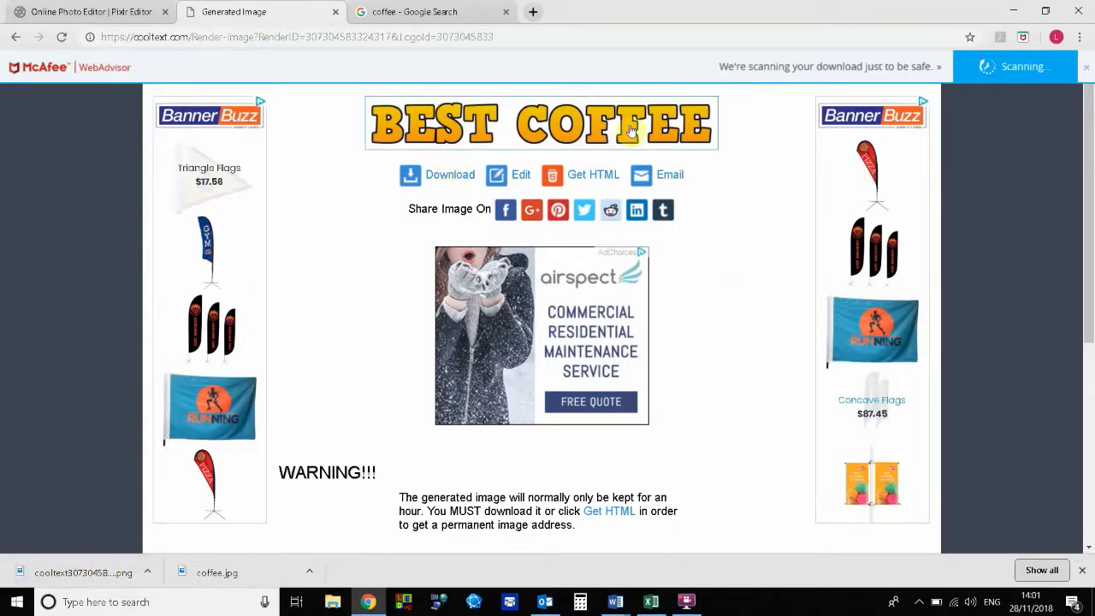
Switch to Pixlr Editor, open the downloaded cooltext logo from Downloads and move its window beside the COFFEE1 image.
click(94, 10)
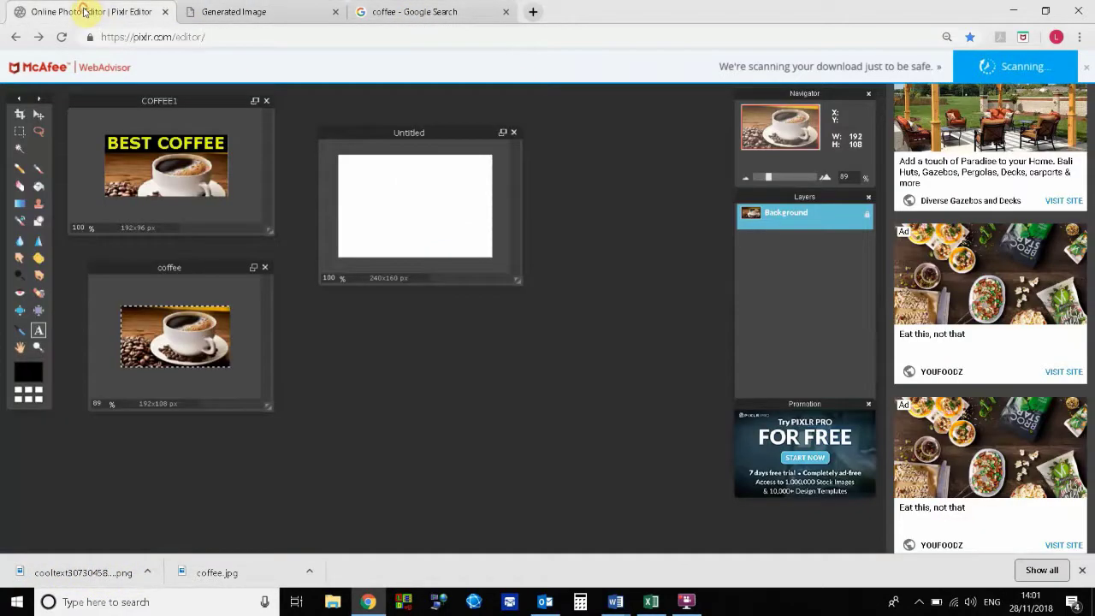
click(1085, 69)
drag(147, 99, 151, 108)
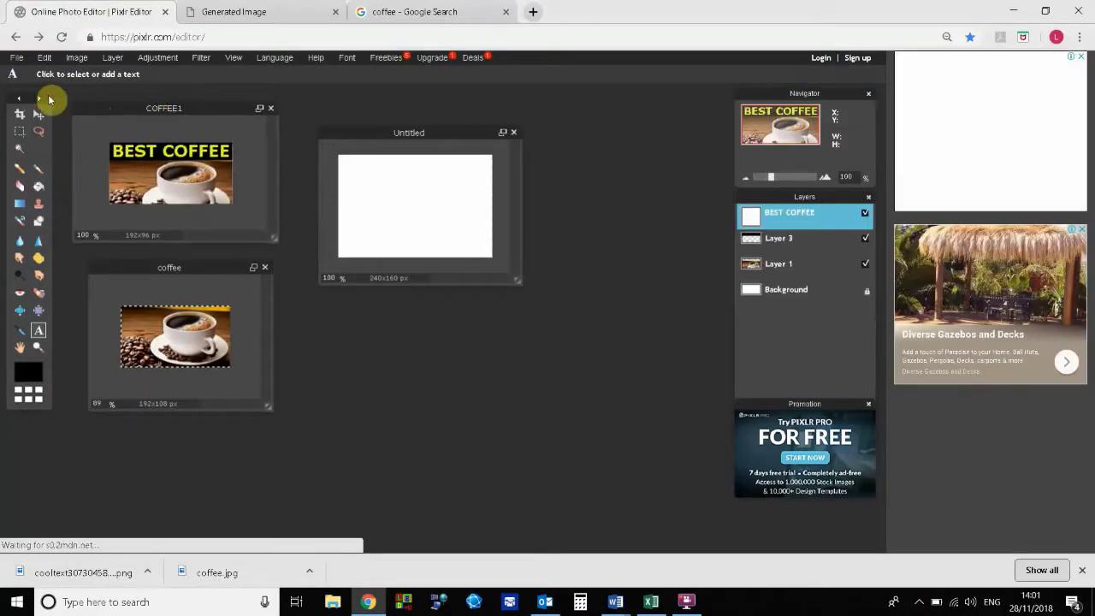
click(17, 60)
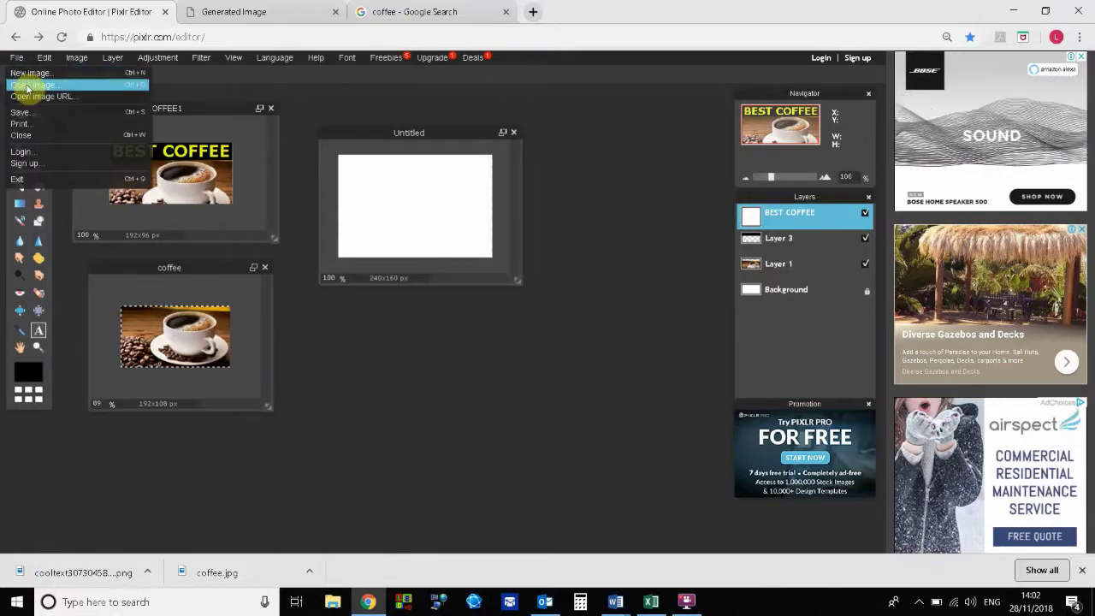
click(26, 87)
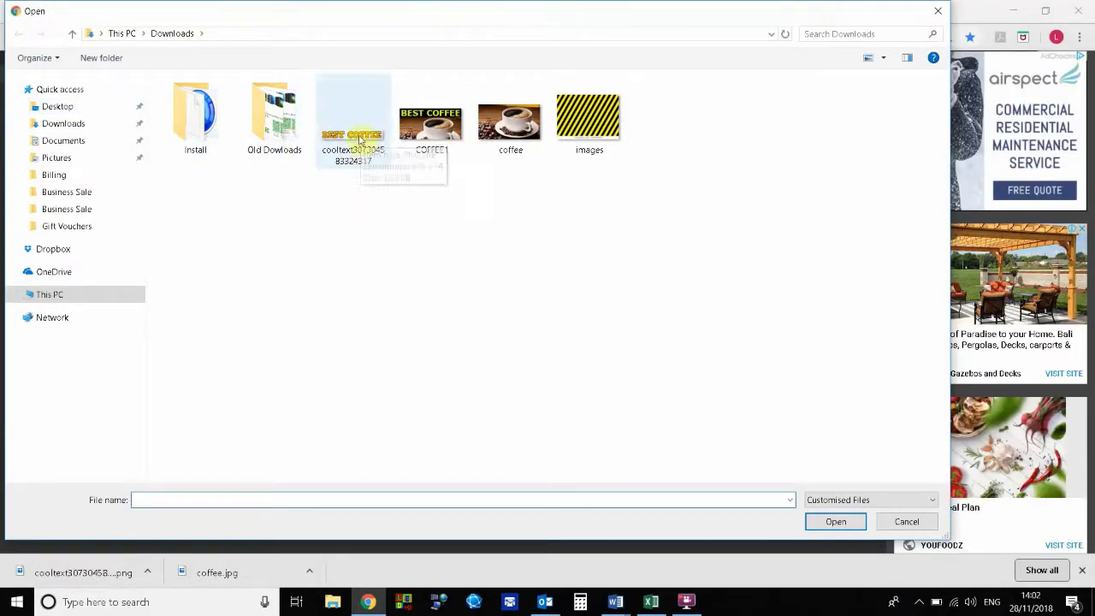
double_click(354, 137)
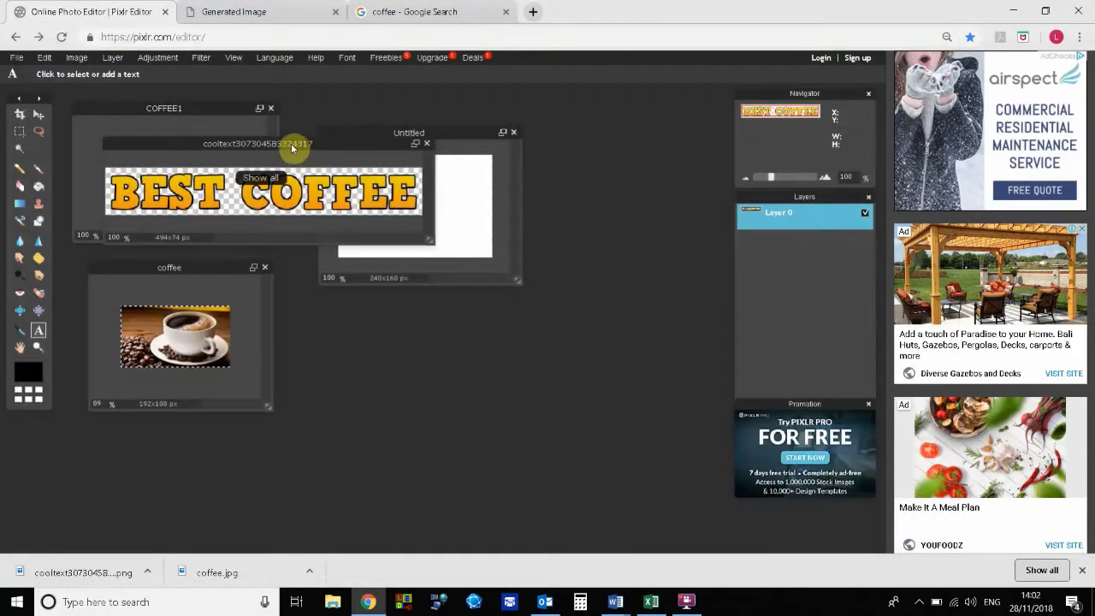
drag(293, 147, 473, 104)
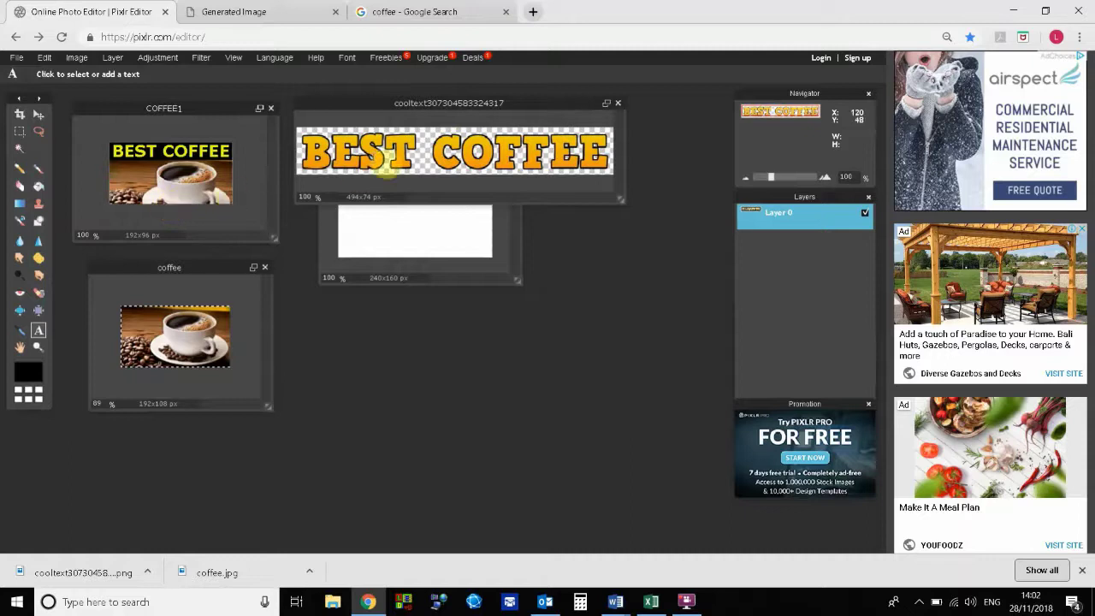
drag(391, 105, 439, 115)
Resize the cooltext logo image to 192 pixels wide with constrained proportions.
click(76, 58)
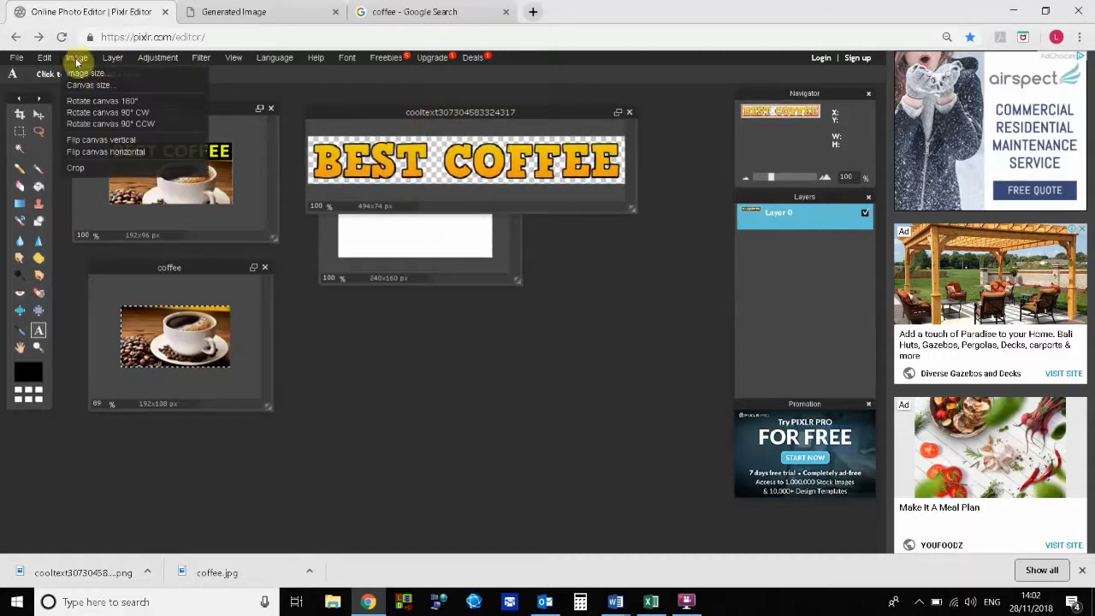
click(84, 80)
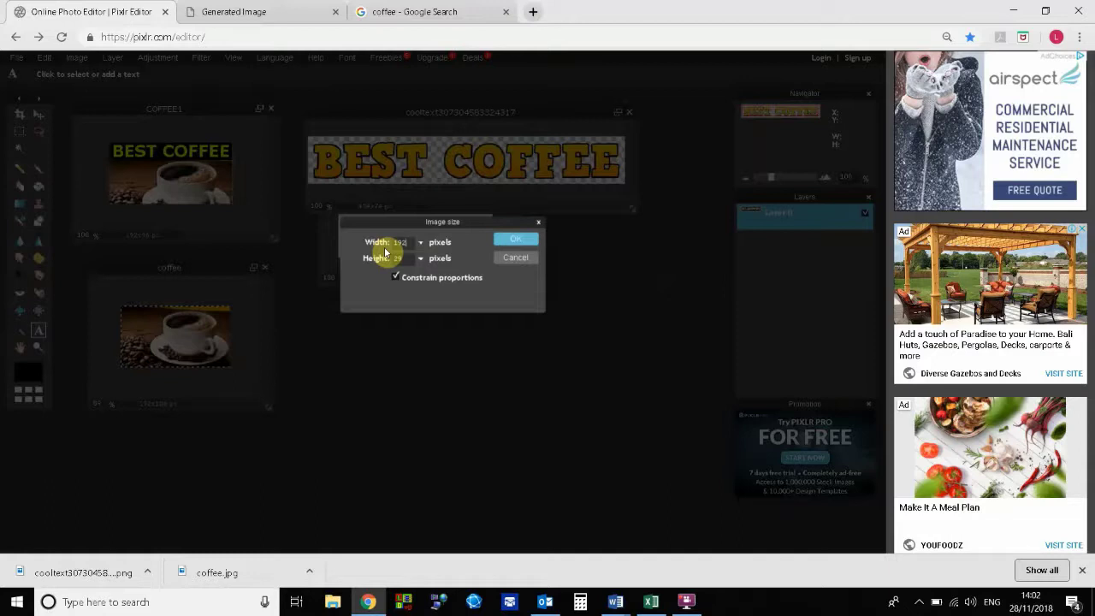
click(515, 239)
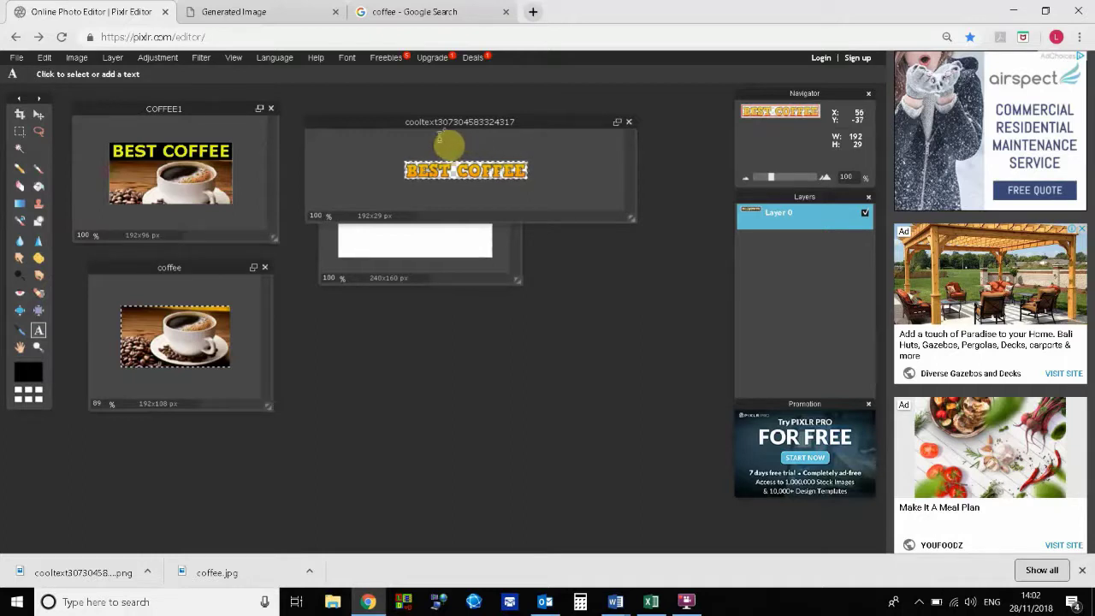
Select the entire resized logo and copy it.
click(78, 60)
click(45, 60)
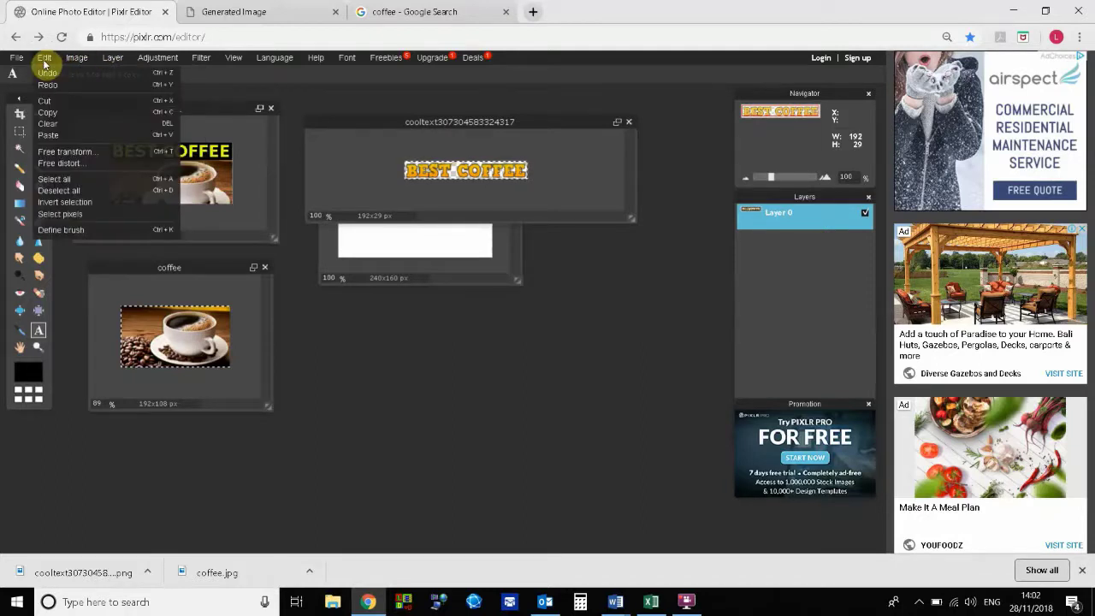
click(64, 179)
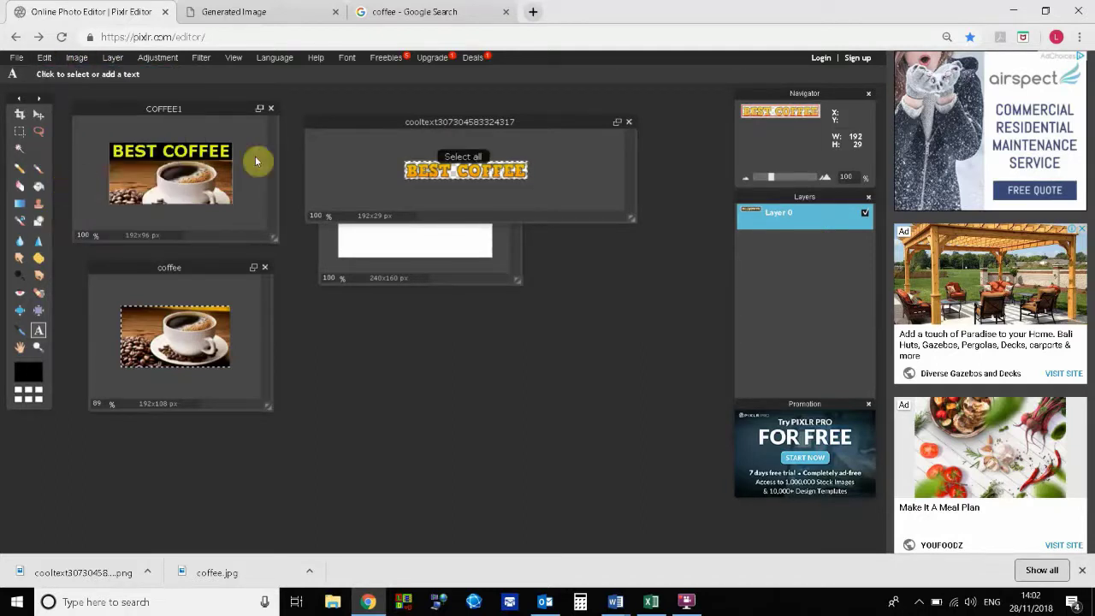
click(44, 58)
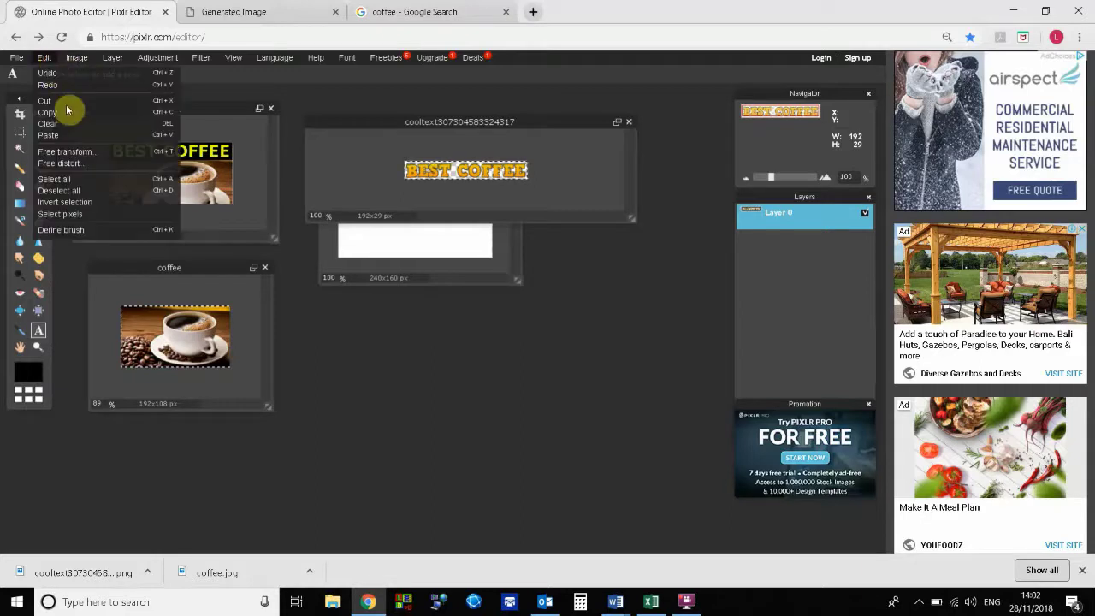
click(61, 114)
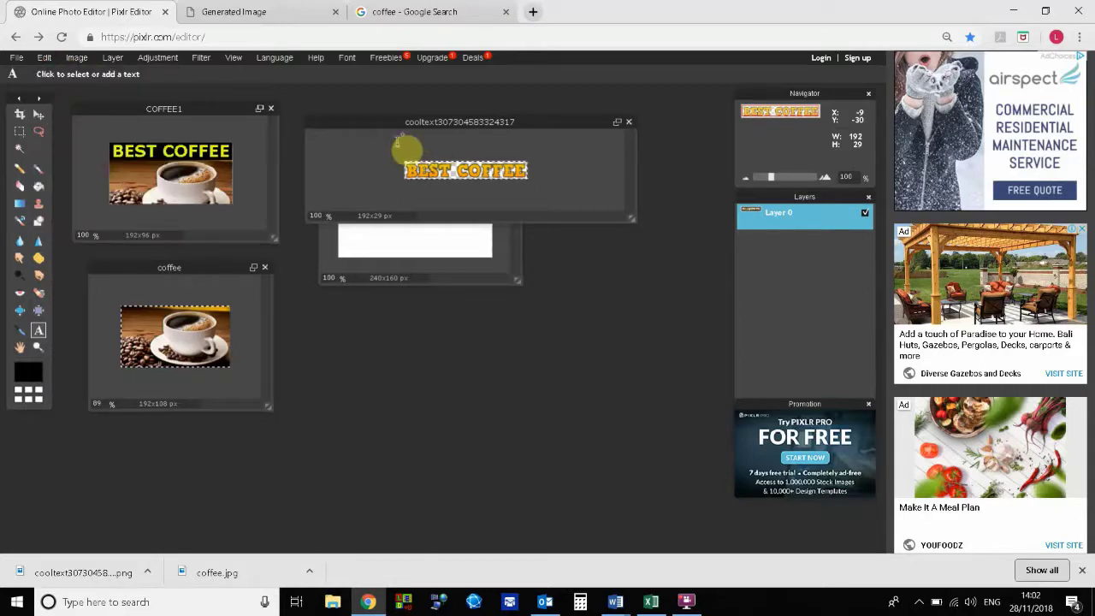
Paste the copied logo into the COFFEE1 image as a new layer.
click(125, 110)
drag(154, 109, 153, 109)
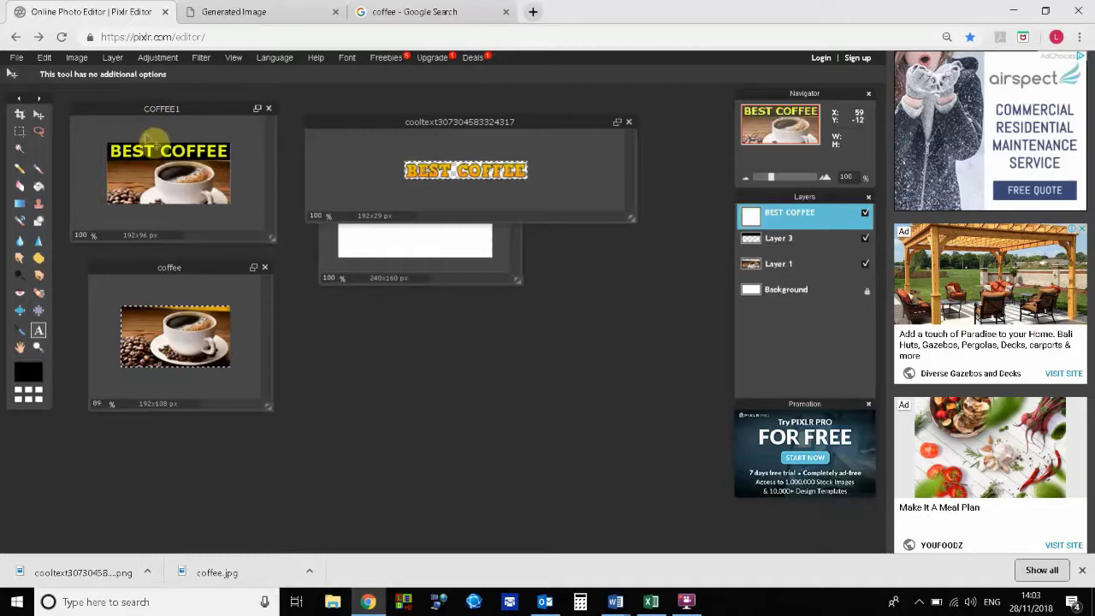
key(ctrl+v)
click(45, 57)
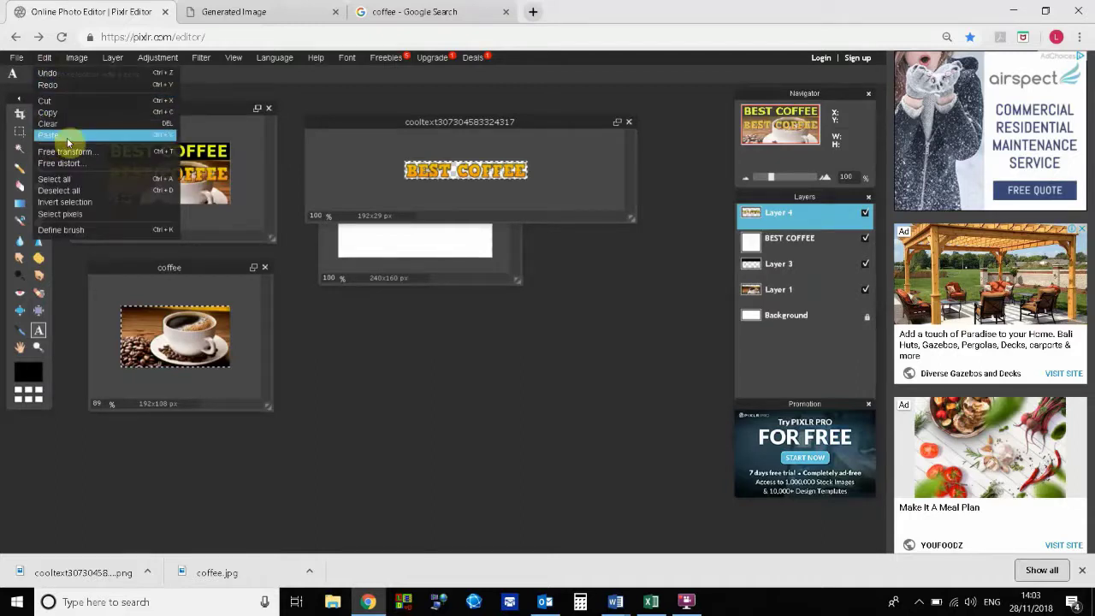
click(225, 107)
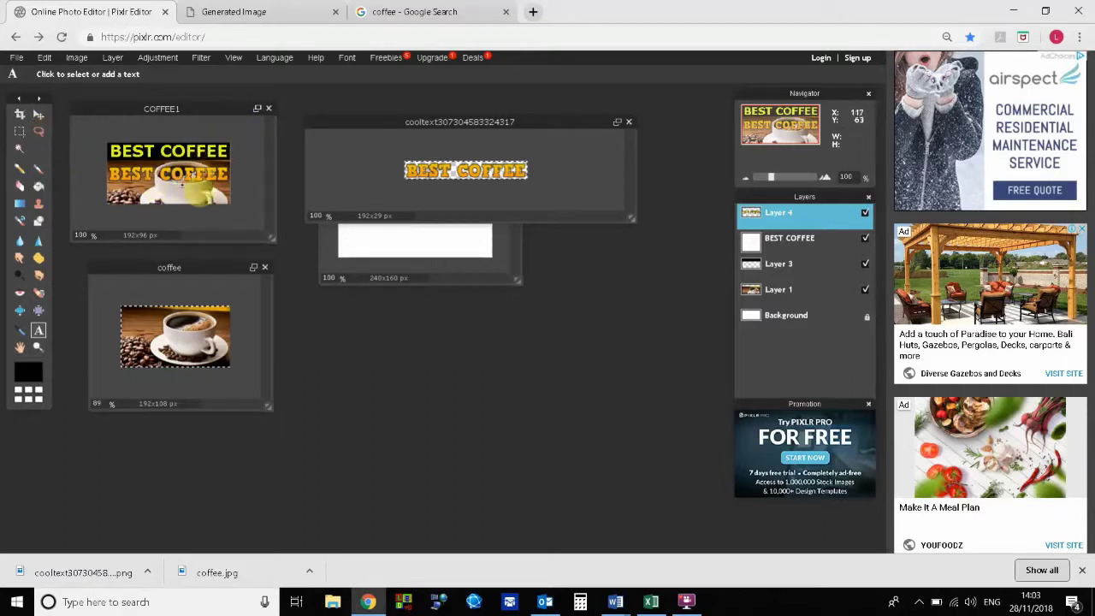
Move the pasted logo up onto the black band over the old text, and hide the BEST COFFEE text layer.
click(40, 116)
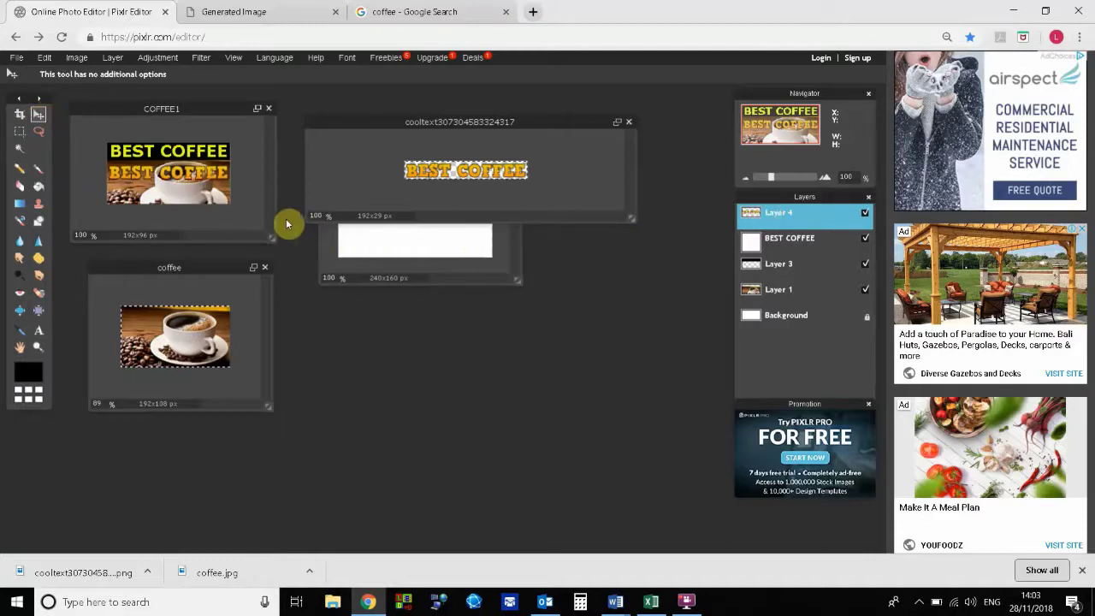
key(Up)
key(Up)
key(Up)
key(Up)
key(Up)
key(Up)
key(Up)
key(Up)
key(Up)
key(Up)
key(Up)
key(Up)
key(Up)
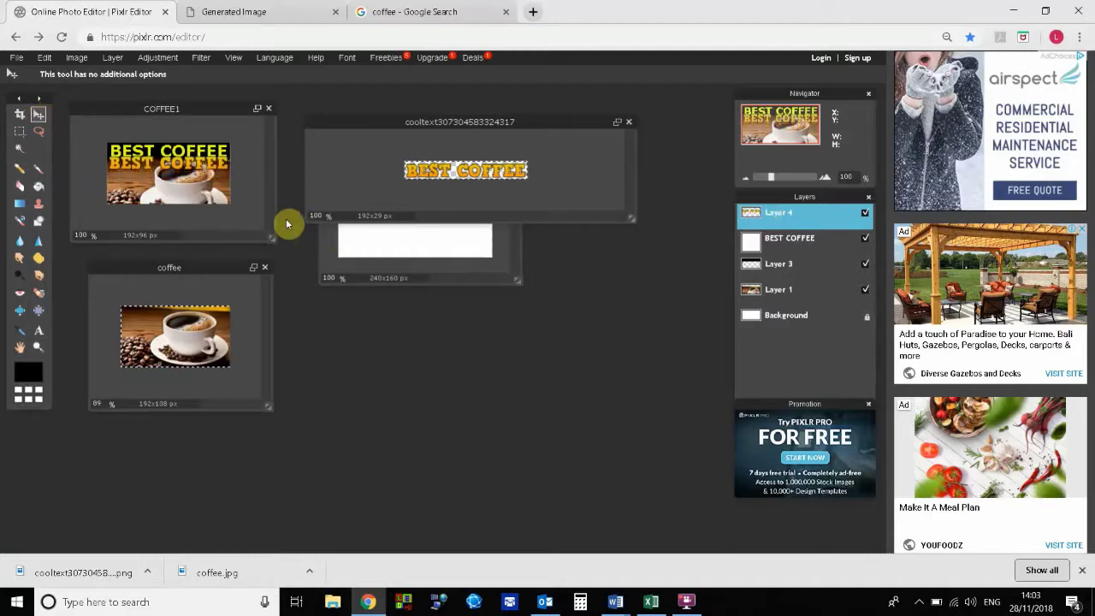
key(Up)
key(Up)
key(Up)
key(Up)
key(Up)
key(Up)
key(Up)
key(Up)
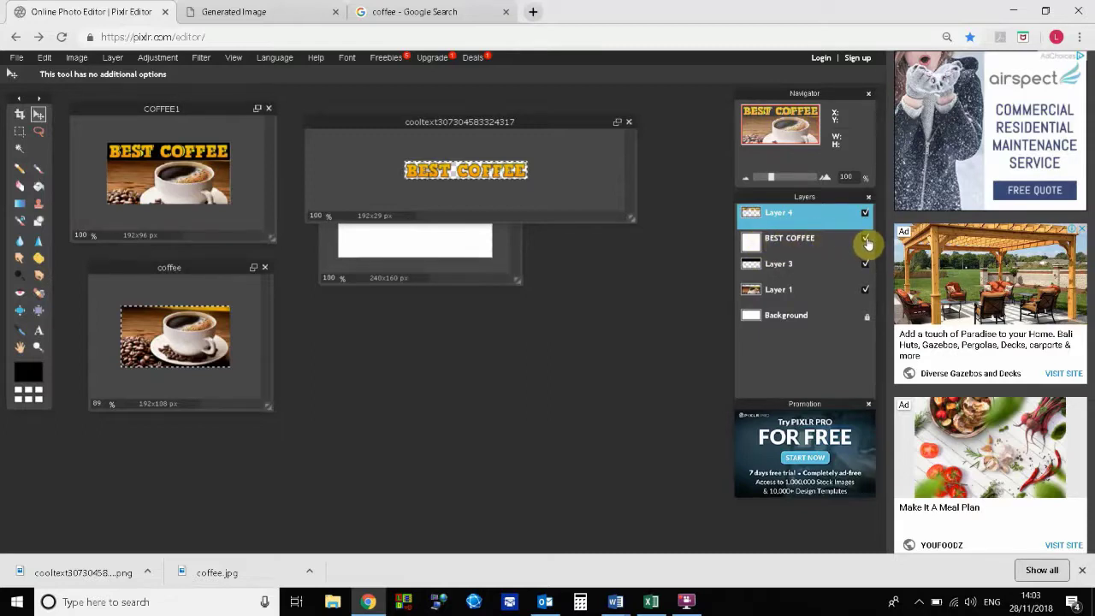
click(866, 240)
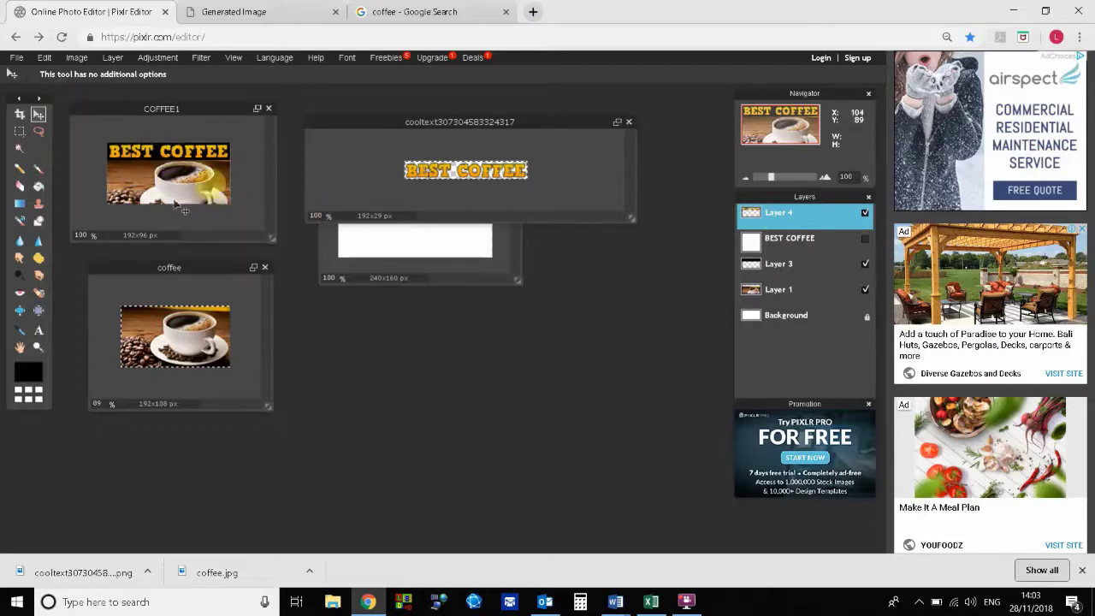
Save the graphic to Downloads as COFFEE2 in JPEG format at quality 100.
click(15, 57)
click(34, 114)
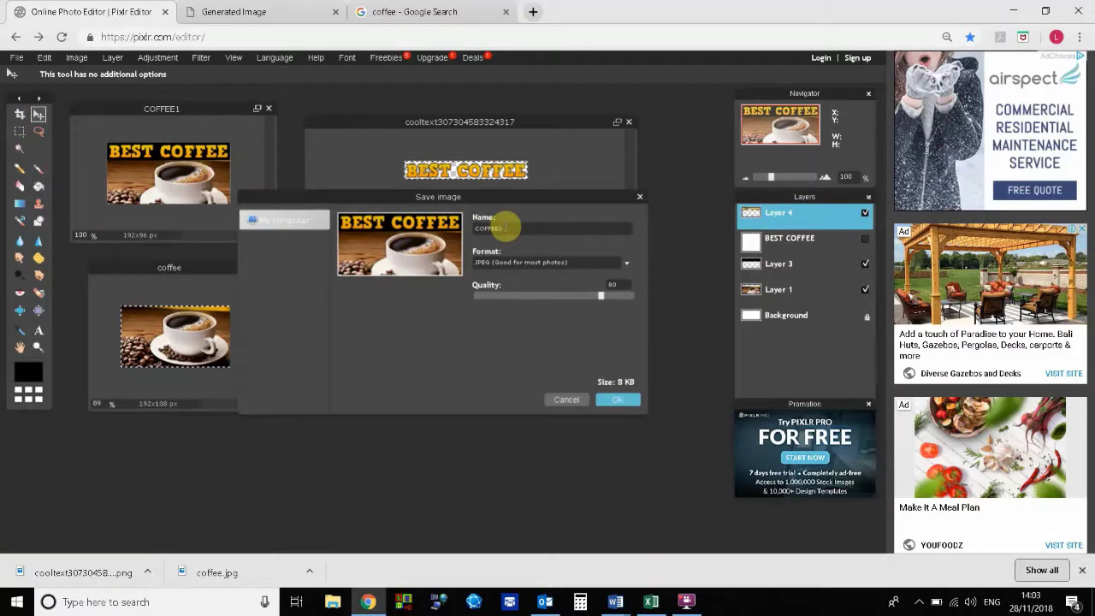
drag(602, 296, 656, 306)
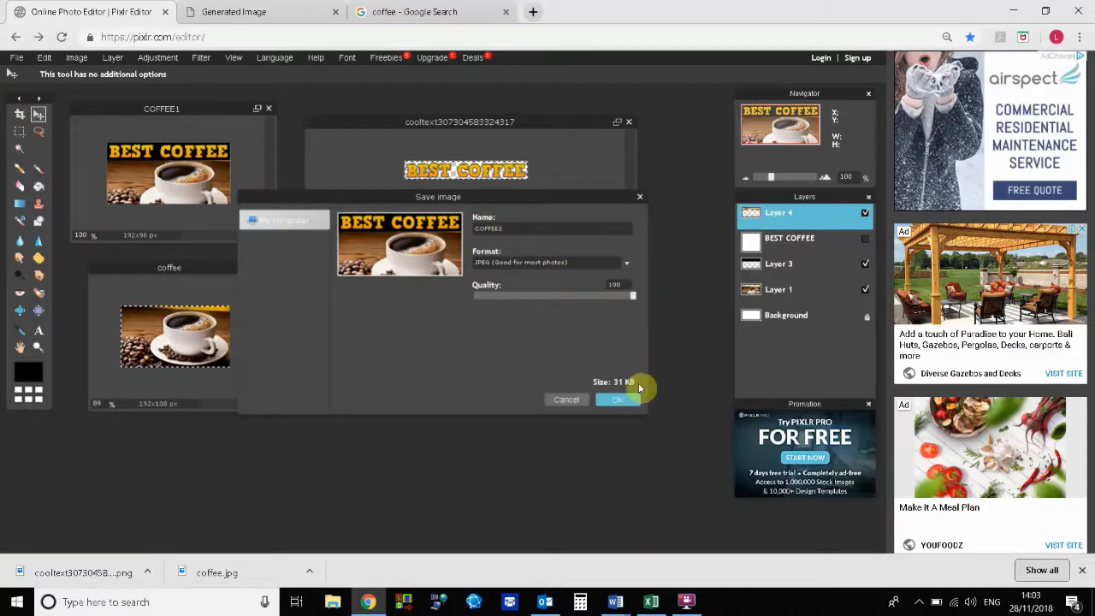
click(634, 400)
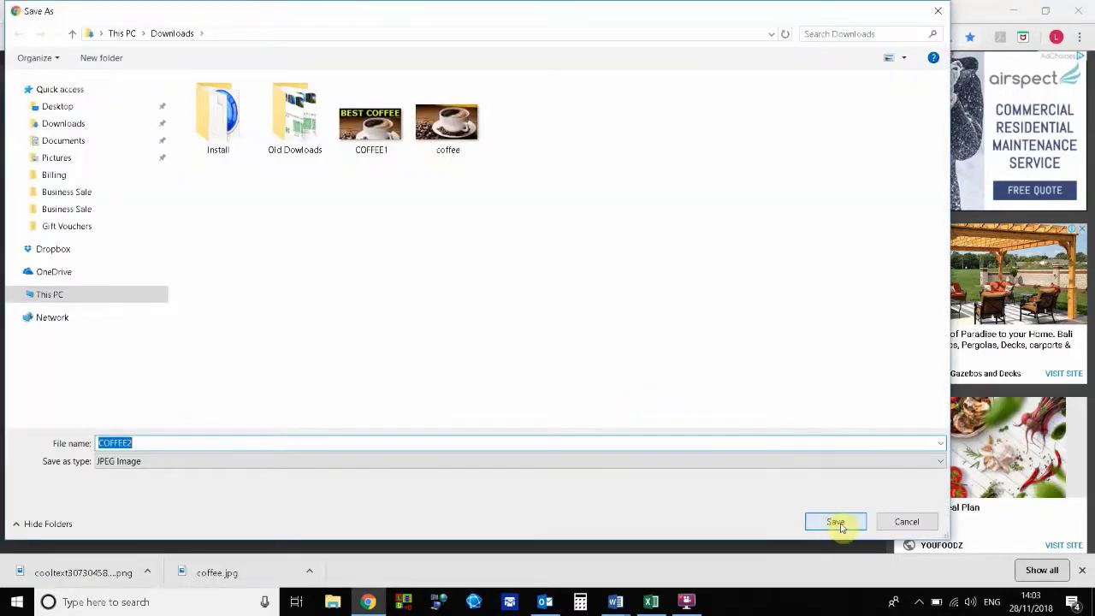
click(836, 523)
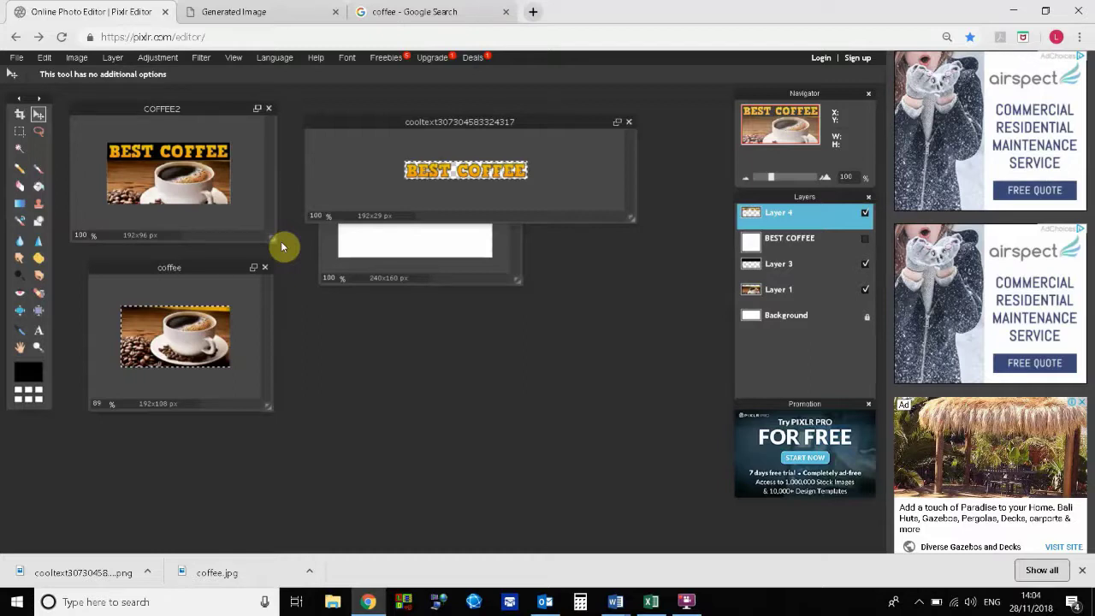
click(686, 601)
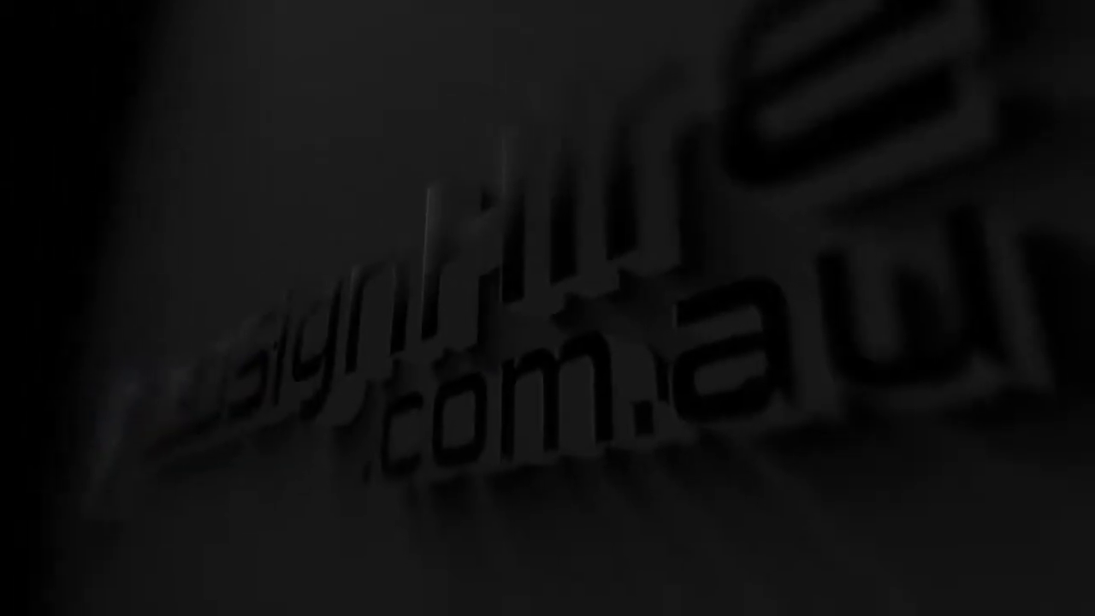